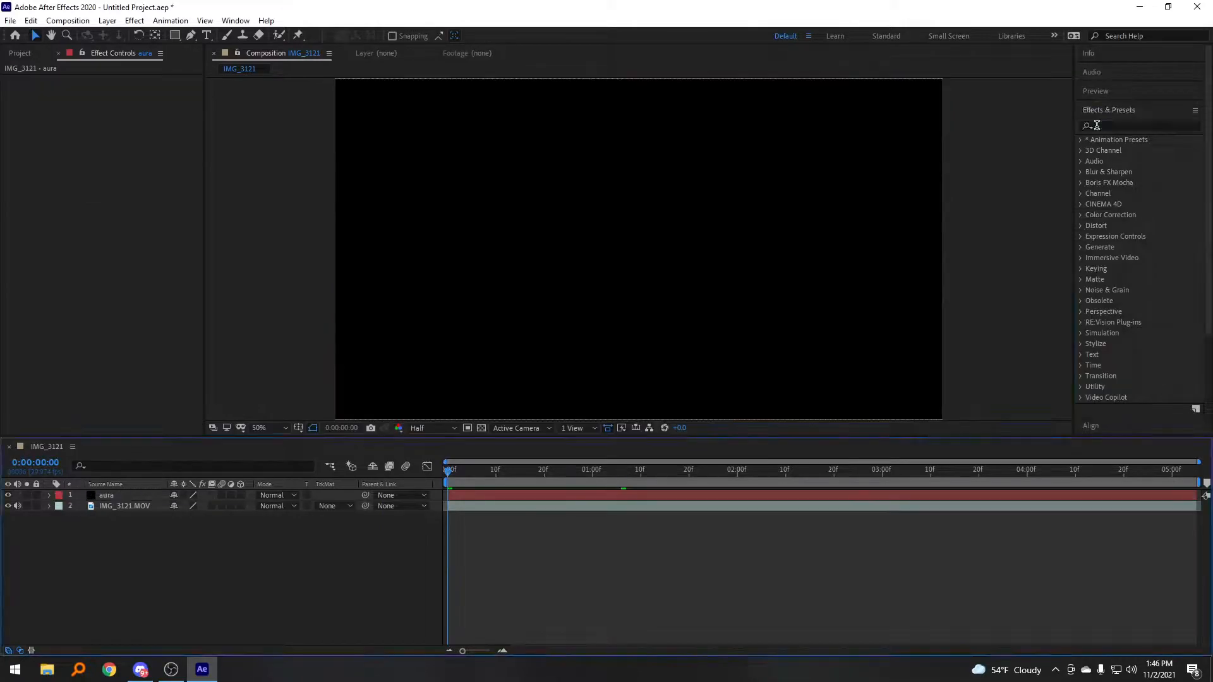
Step: Apply the Turbulent Noise effect to the aura layer and set its Fractal Type to Dynamic
{"action": "type", "text": "turb"}
{"action": "left_click_drag", "start_coordinate": [1124, 175], "coordinate": [486, 497]}
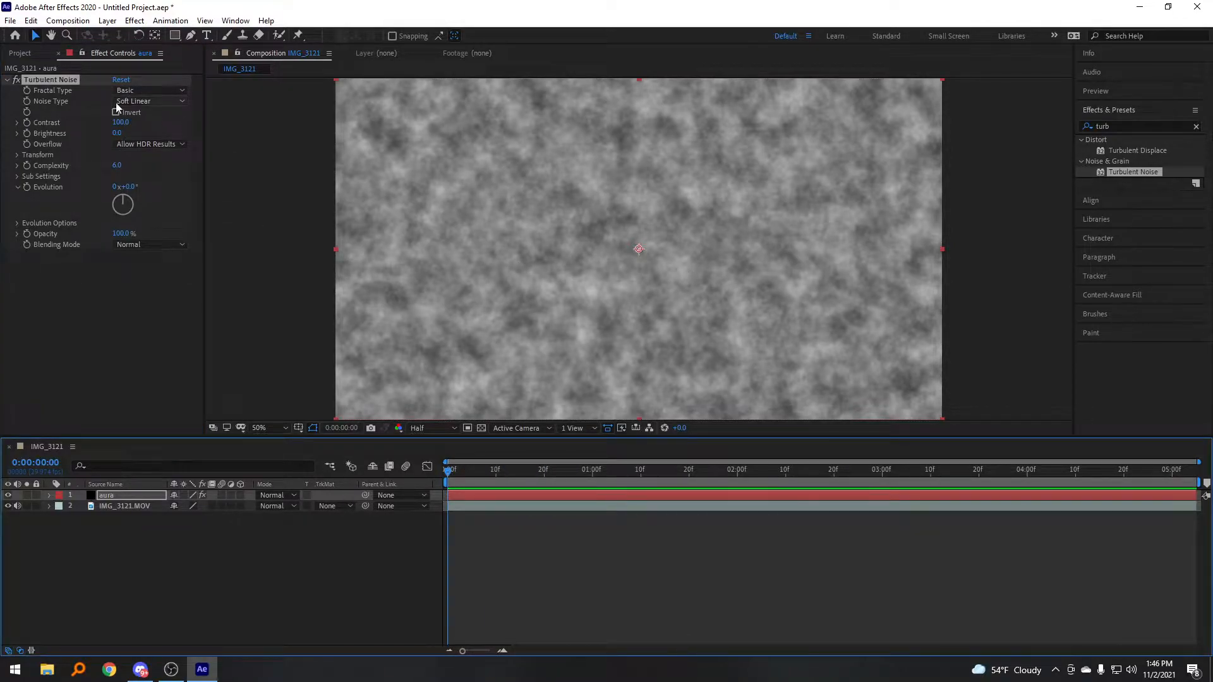
{"action": "left_click", "coordinate": [153, 93]}
{"action": "left_click", "coordinate": [173, 168]}
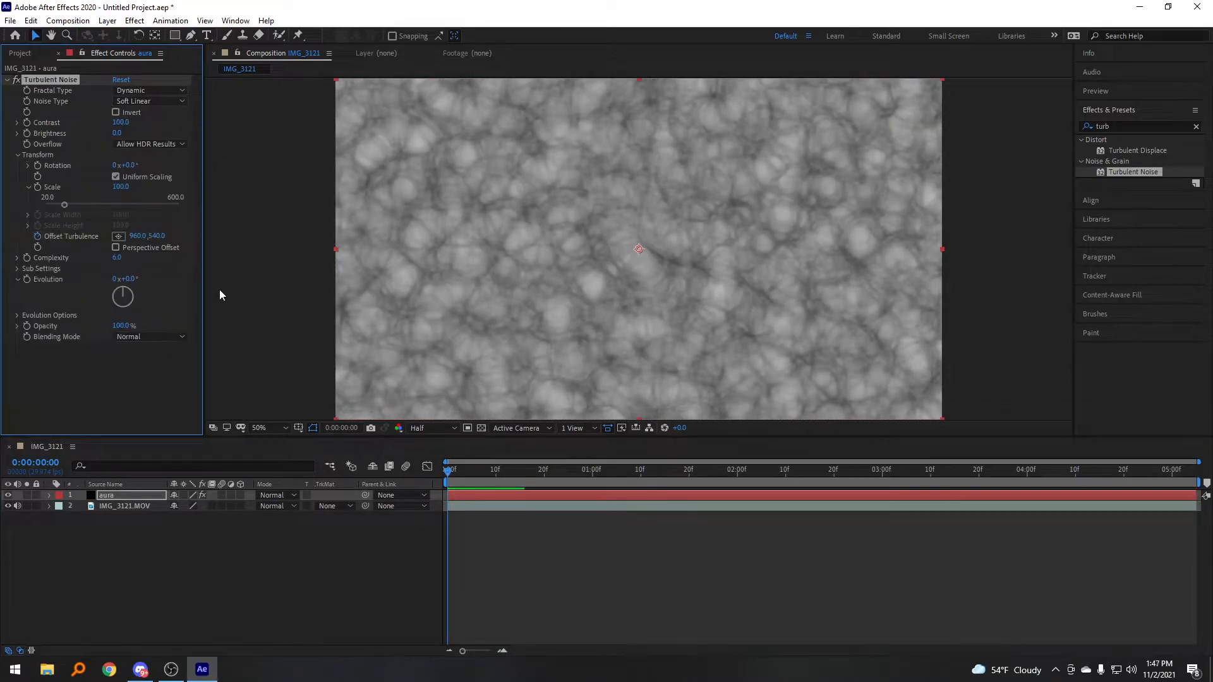
Step: Keyframe the noise's Offset Turbulence on the first frame, and at 0:00:05:04 lower its Y value to about -6352
{"action": "key", "text": "F2"}
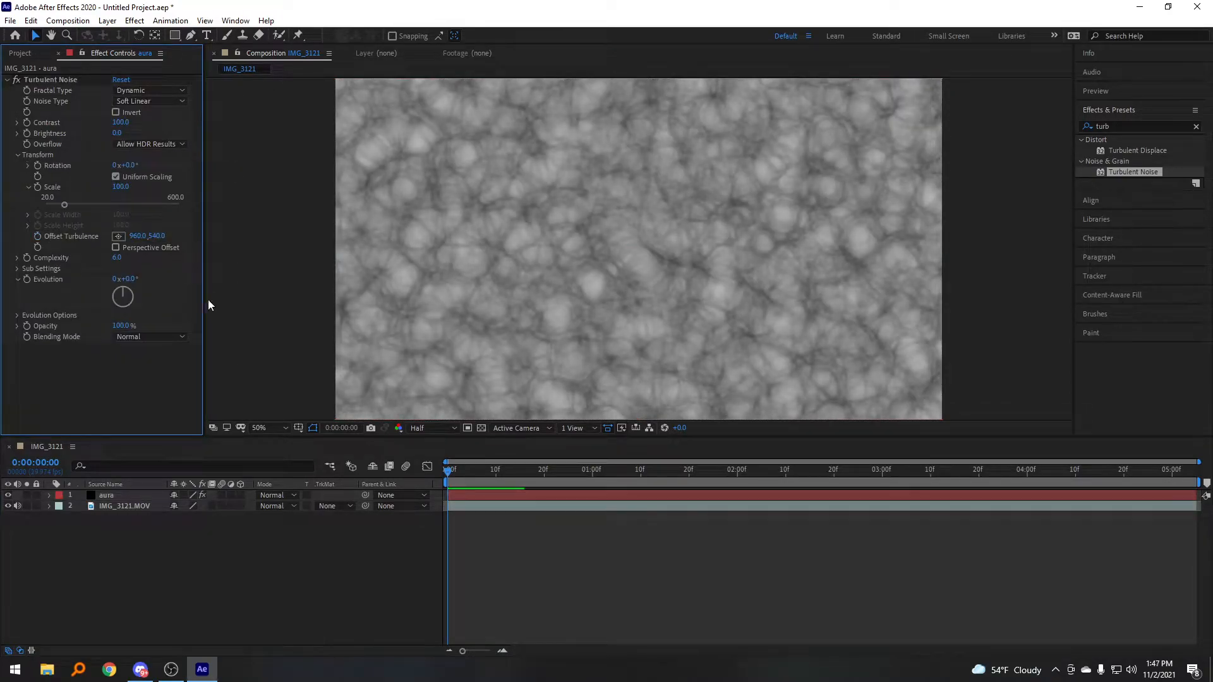
{"action": "left_click_drag", "start_coordinate": [448, 471], "coordinate": [355, 476]}
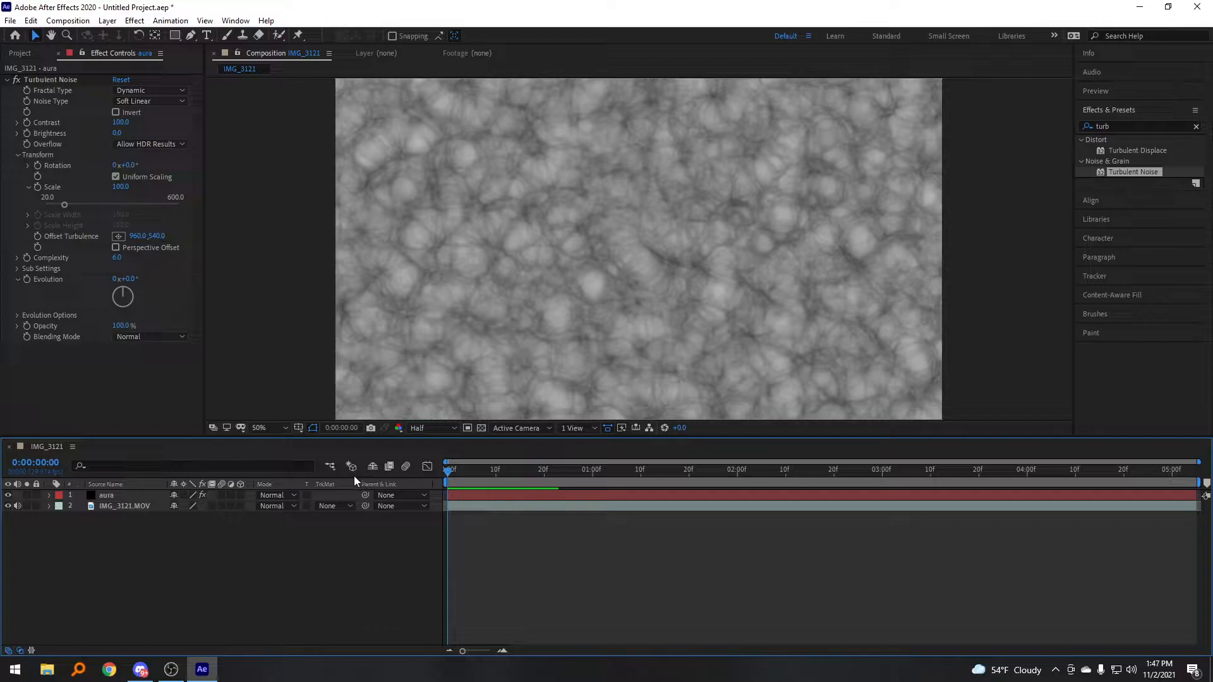
{"action": "left_click", "coordinate": [38, 237]}
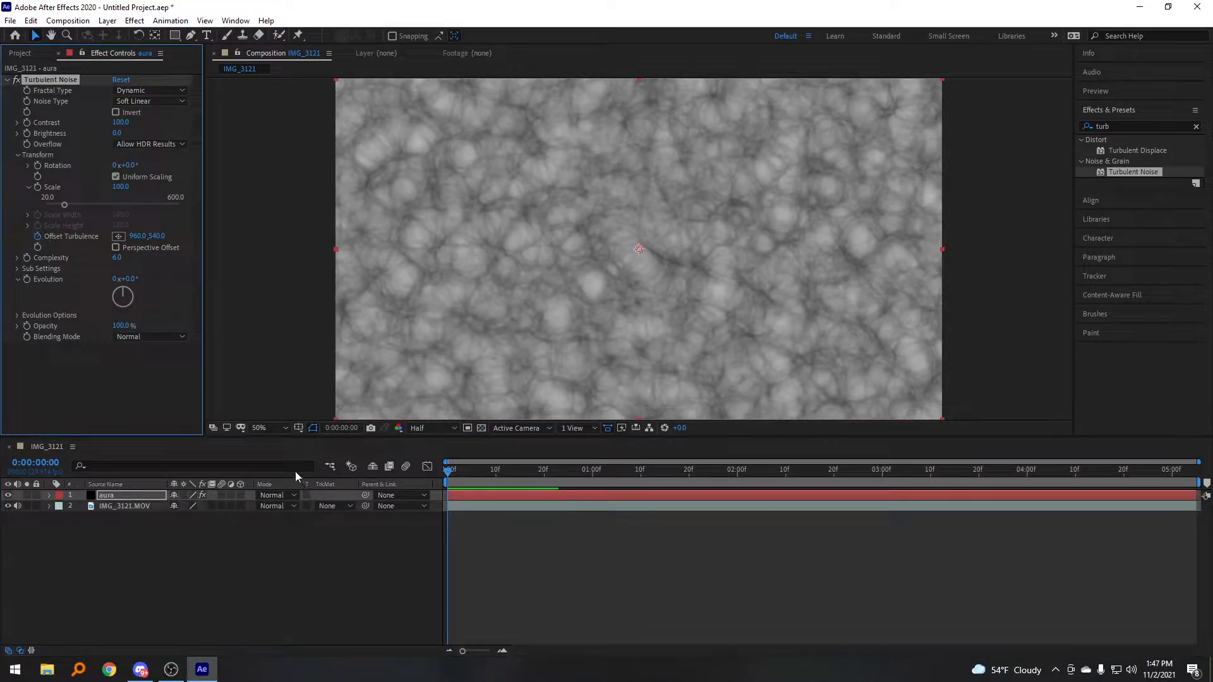
{"action": "left_click_drag", "start_coordinate": [446, 471], "coordinate": [1191, 472]}
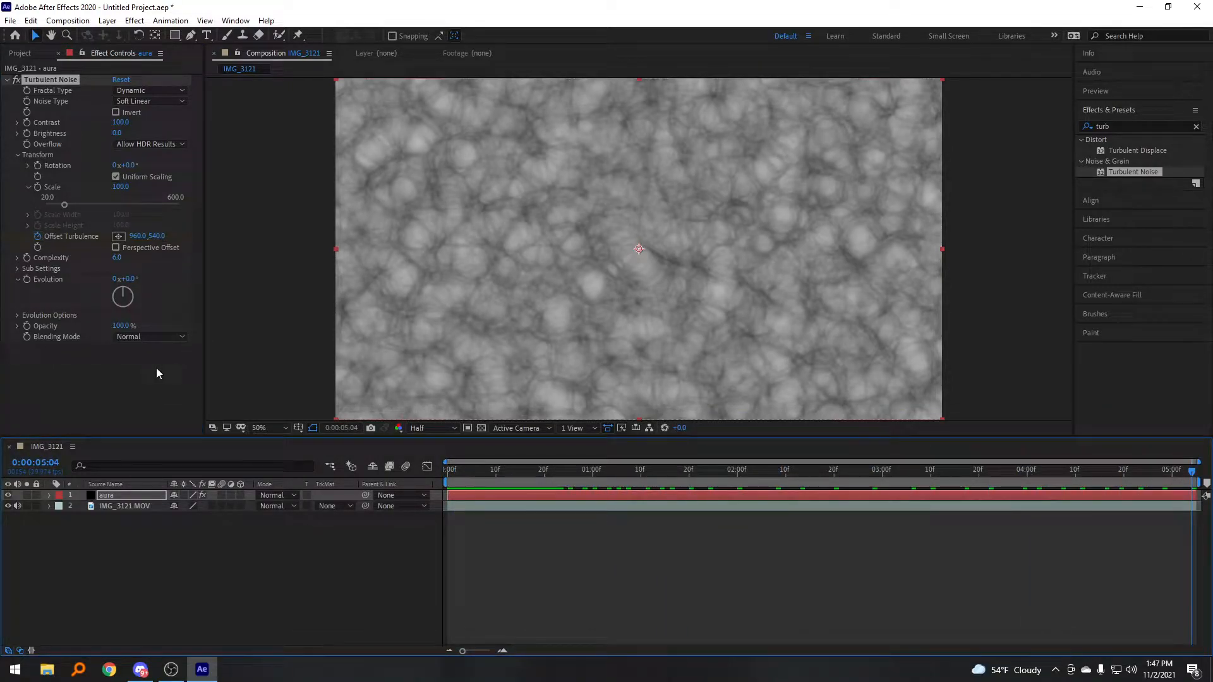
{"action": "left_click_drag", "start_coordinate": [157, 237], "coordinate": [9, 252]}
{"action": "left_click_drag", "start_coordinate": [170, 238], "coordinate": [2, 242]}
{"action": "left_click_drag", "start_coordinate": [167, 237], "coordinate": [50, 239]}
Step: Play back the noise animation from the first frame to judge its upward speed
{"action": "left_click_drag", "start_coordinate": [646, 471], "coordinate": [365, 466]}
{"action": "key", "text": "space"}
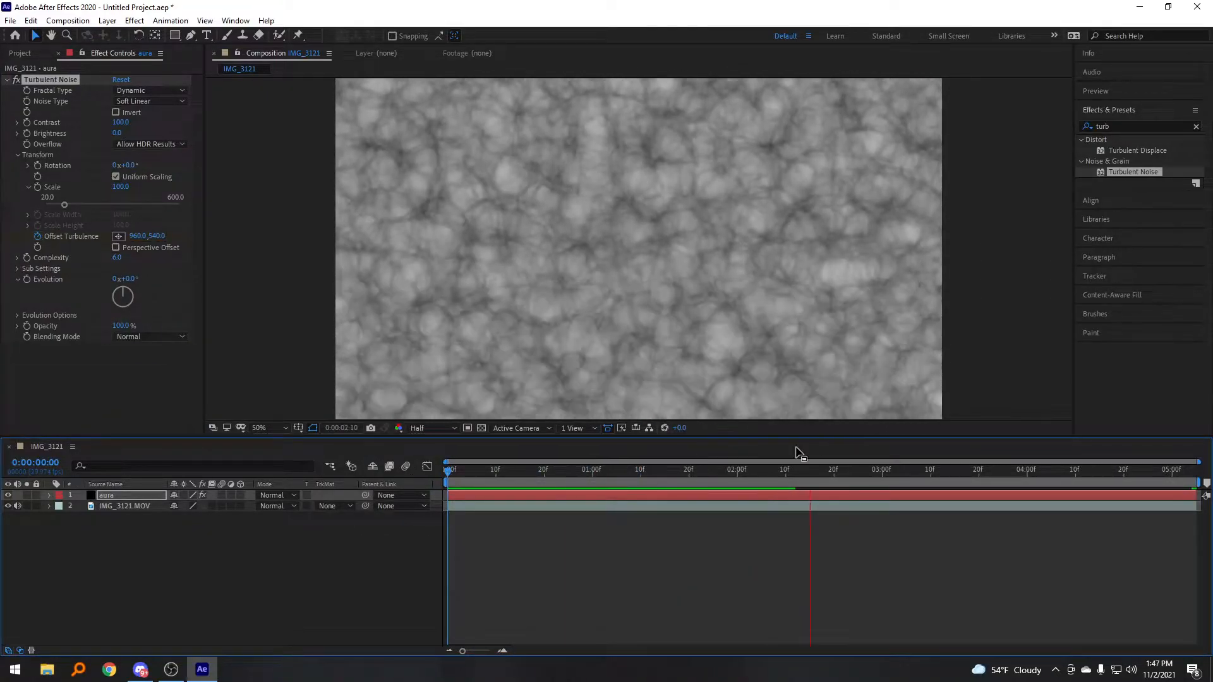
{"action": "key", "text": "space"}
Step: Lower the Offset Turbulence Y value at 0:00:05:04 further, to about -15822
{"action": "key", "text": "End"}
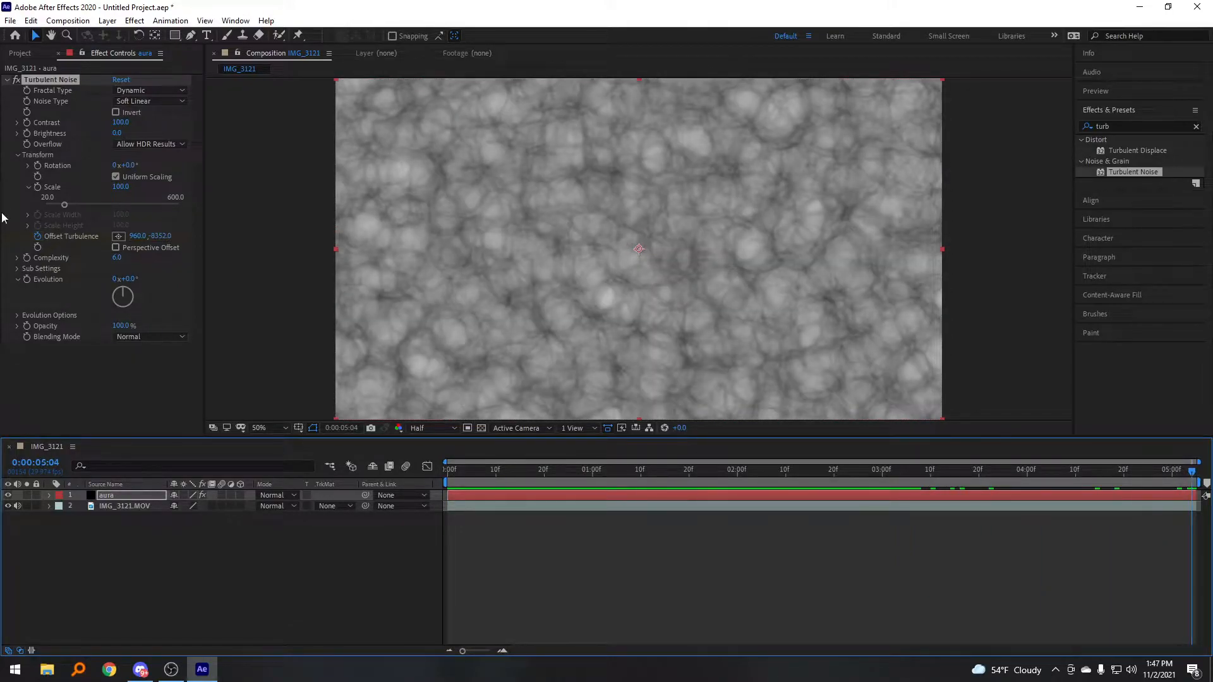
{"action": "left_click_drag", "start_coordinate": [162, 239], "coordinate": [3, 234]}
{"action": "left_click_drag", "start_coordinate": [156, 237], "coordinate": [2, 244]}
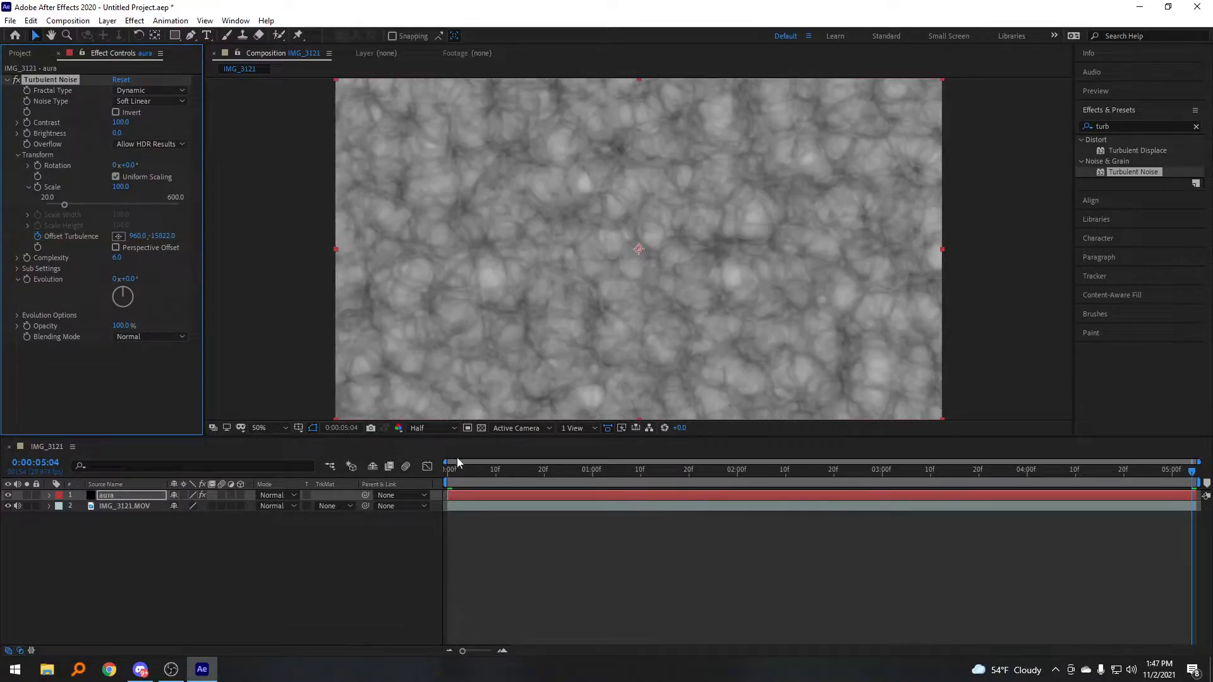
Step: Preview the sped-up turbulence from the start and scrub to about 0:00:01:27
{"action": "left_click_drag", "start_coordinate": [466, 471], "coordinate": [424, 476]}
{"action": "key", "text": "space"}
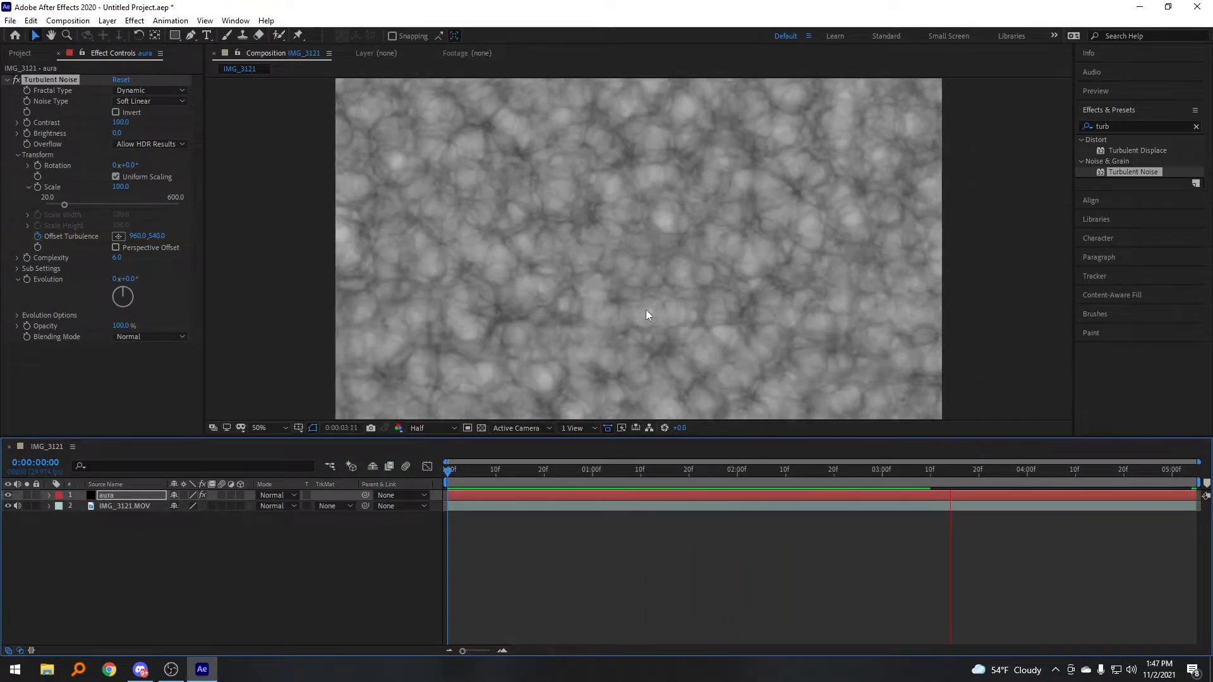
{"action": "mouse_move", "coordinate": [729, 473]}
{"action": "left_mouse_down"}
{"action": "mouse_move", "coordinate": [780, 476]}
{"action": "mouse_move", "coordinate": [734, 492]}
{"action": "left_mouse_up"}
{"action": "left_click", "coordinate": [701, 496]}
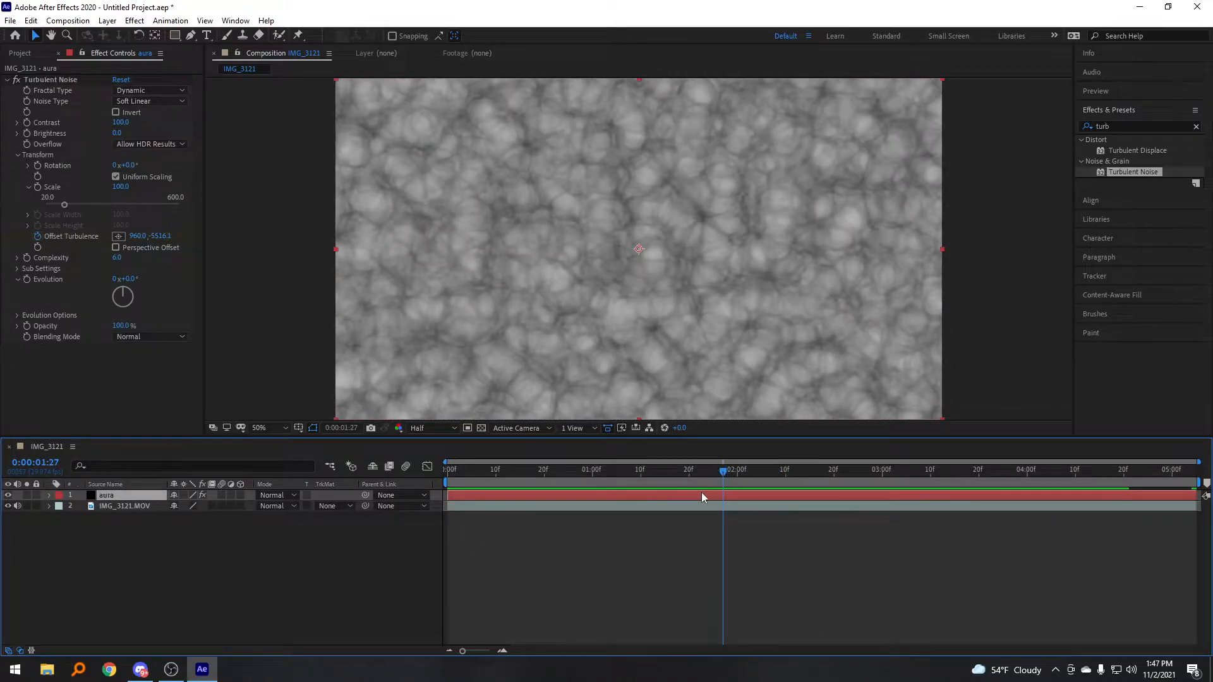
{"action": "key", "text": "u"}
Step: On the first frame, hide the aura layer, draw a closed Pen mask around the man that widens above his head, and preview the layer shown again
{"action": "left_click", "coordinate": [723, 472]}
{"action": "left_click_drag", "start_coordinate": [724, 473], "coordinate": [442, 499]}
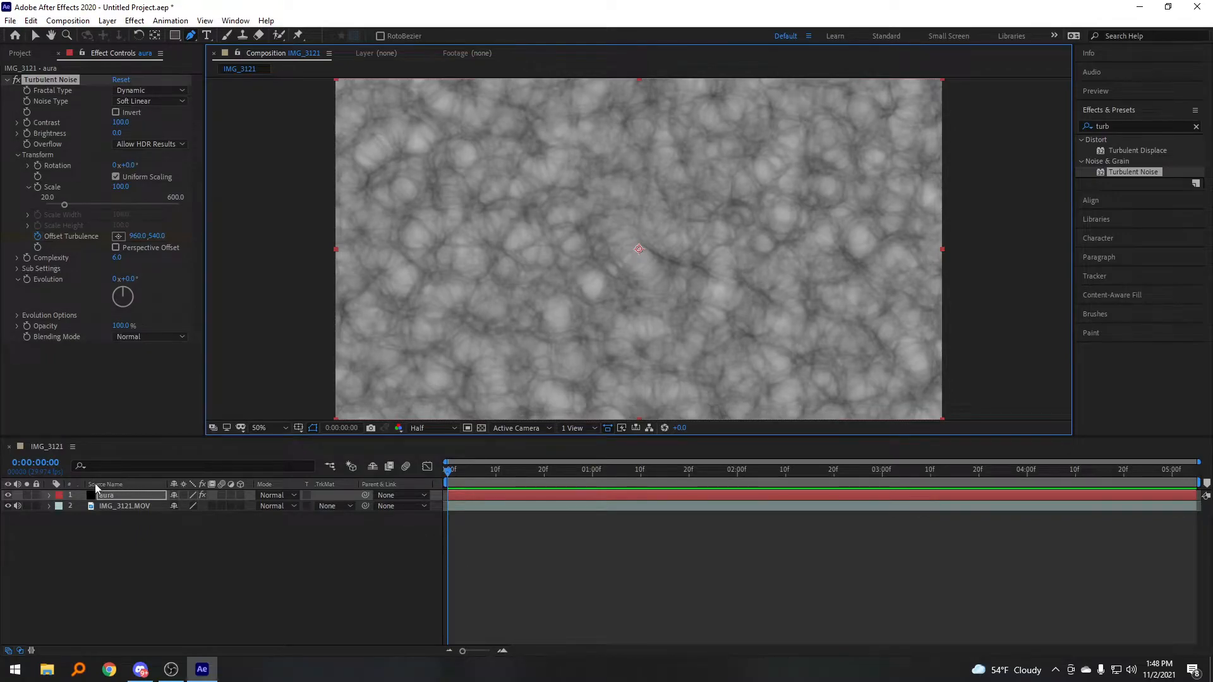
{"action": "left_click", "coordinate": [8, 495]}
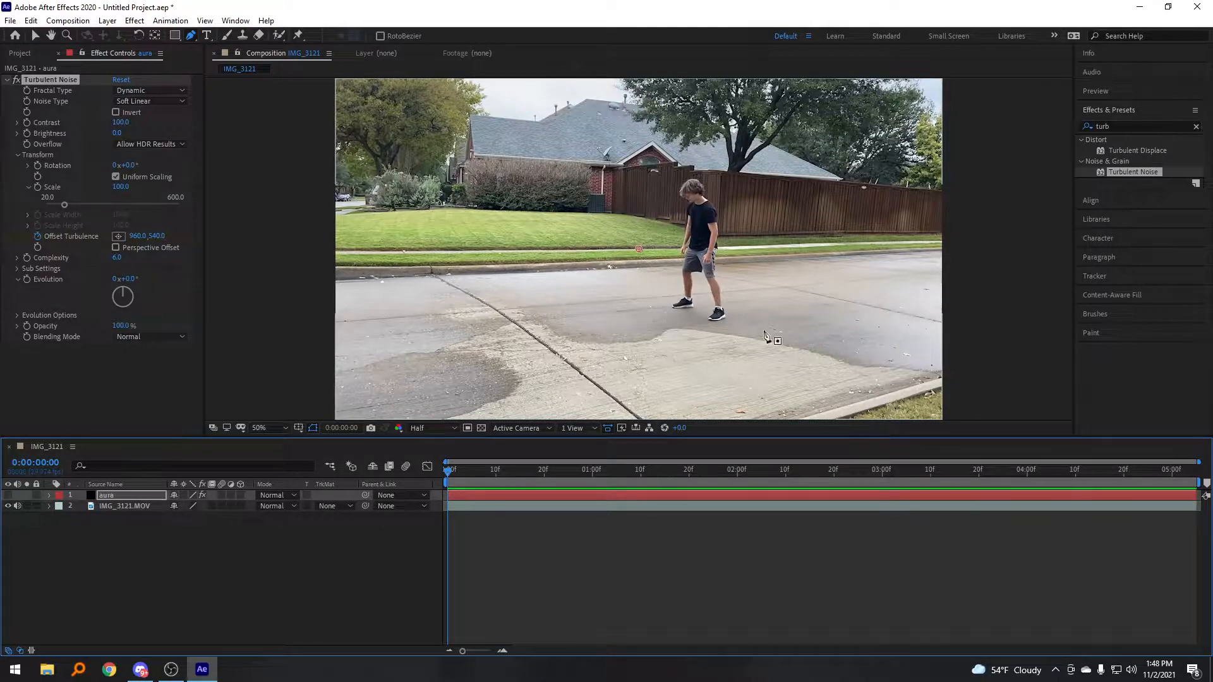
{"action": "left_click", "coordinate": [615, 167]}
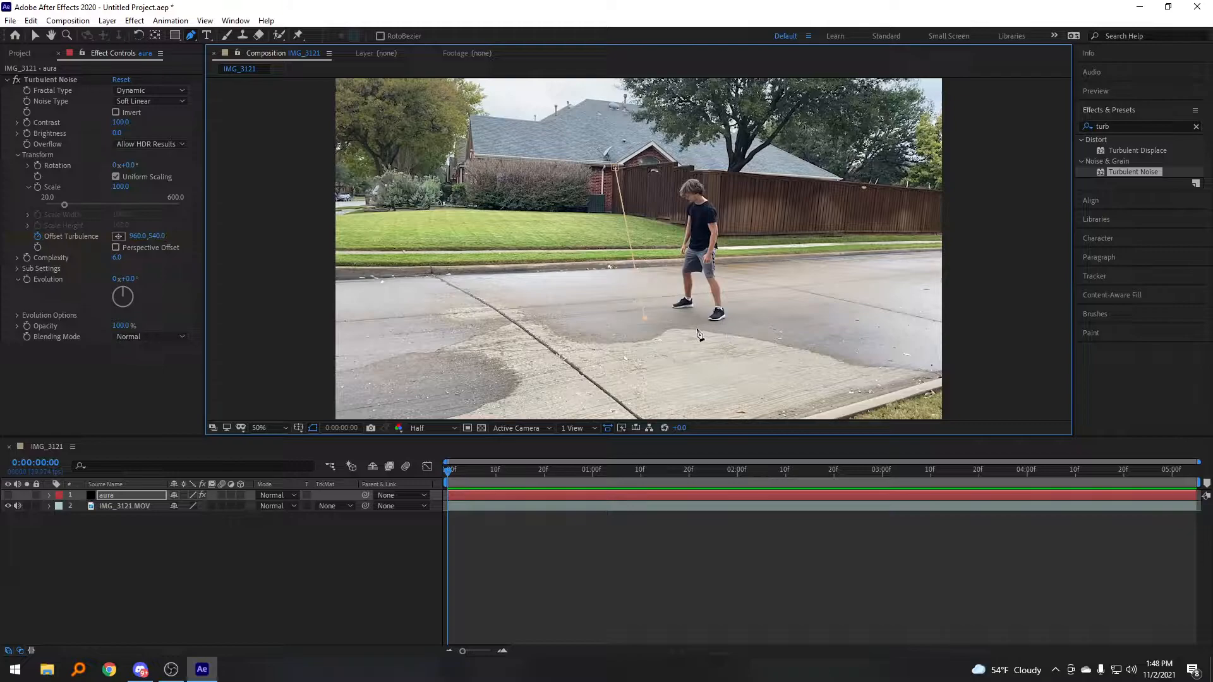
{"action": "left_click", "coordinate": [765, 141]}
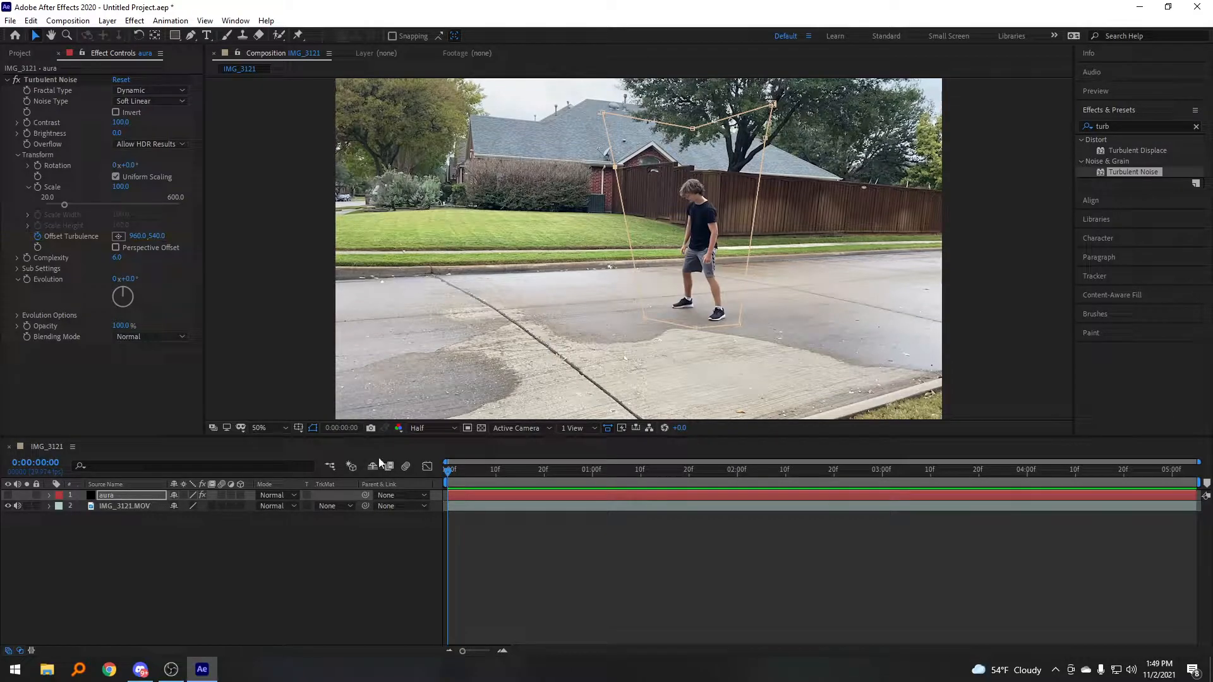
{"action": "left_click", "coordinate": [8, 495]}
{"action": "key", "text": "space"}
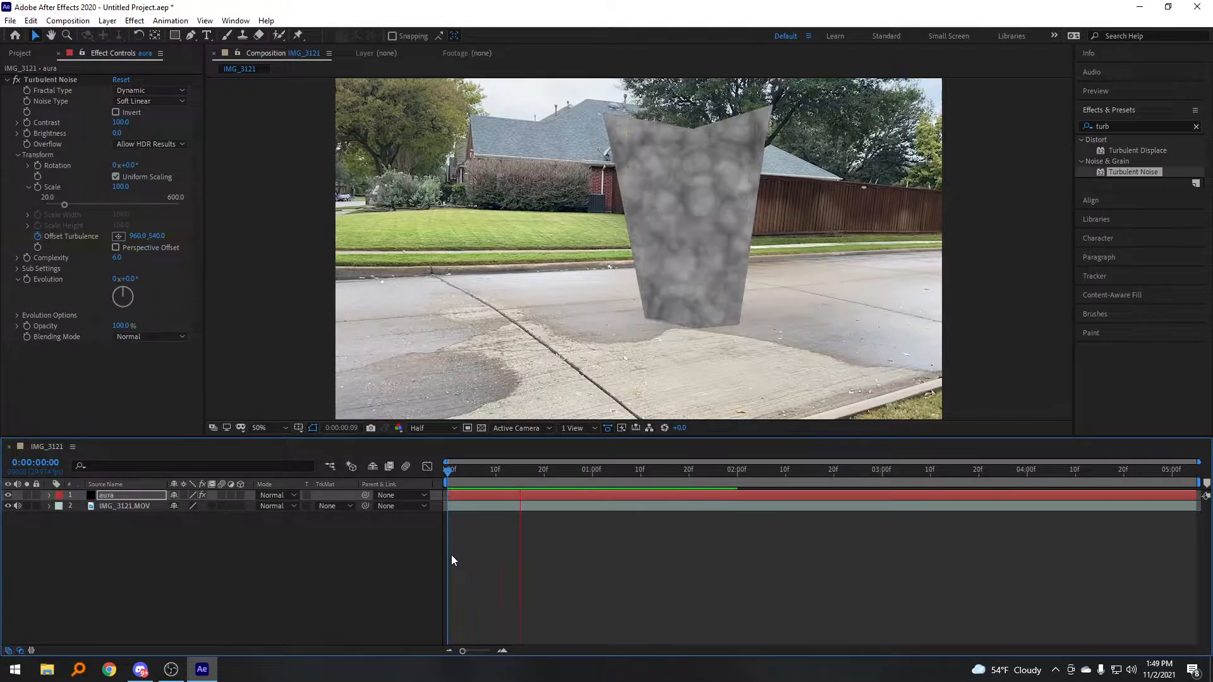
{"action": "key", "text": "space"}
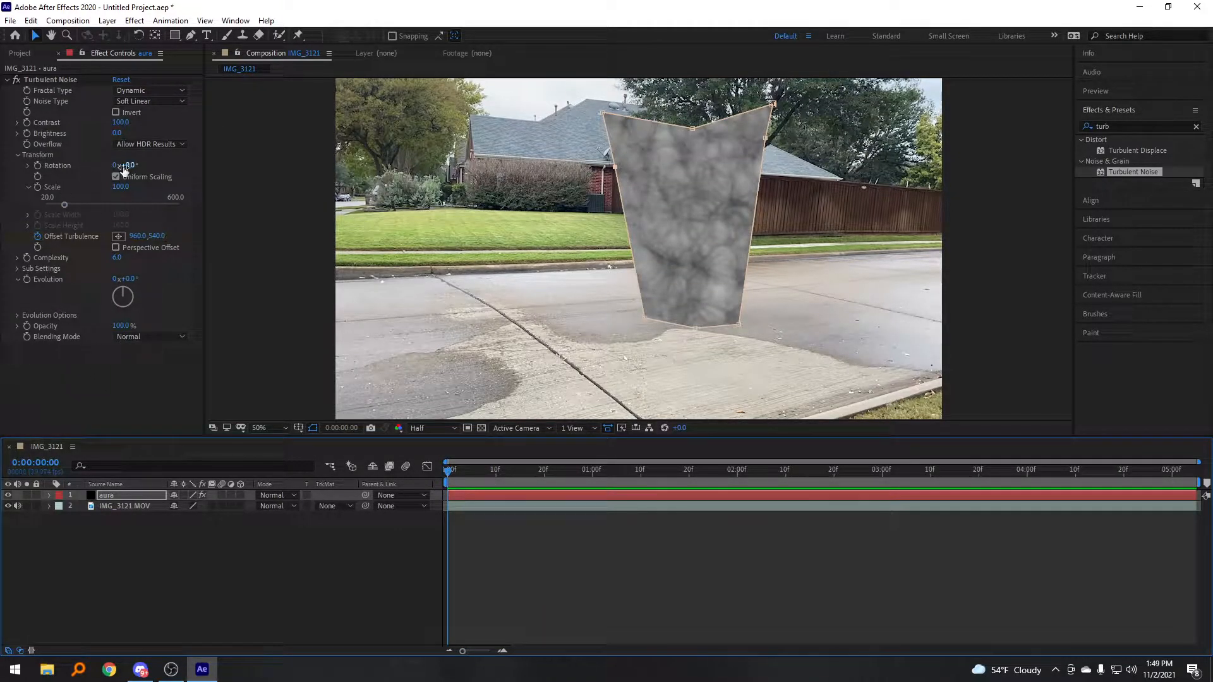
Step: Raise the Turbulent Noise Contrast to 519 and Brightness to 26, and set the aura layer's blending mode to Add
{"action": "left_click_drag", "start_coordinate": [117, 133], "coordinate": [412, 143]}
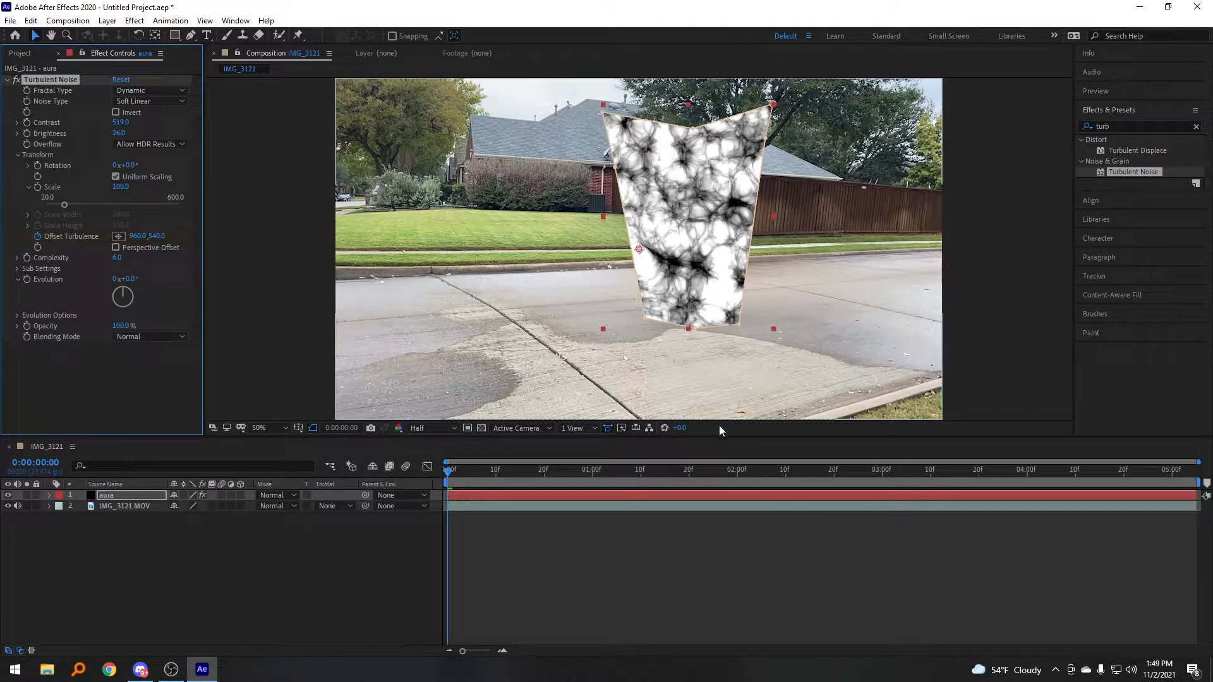
{"action": "left_click", "coordinate": [681, 579]}
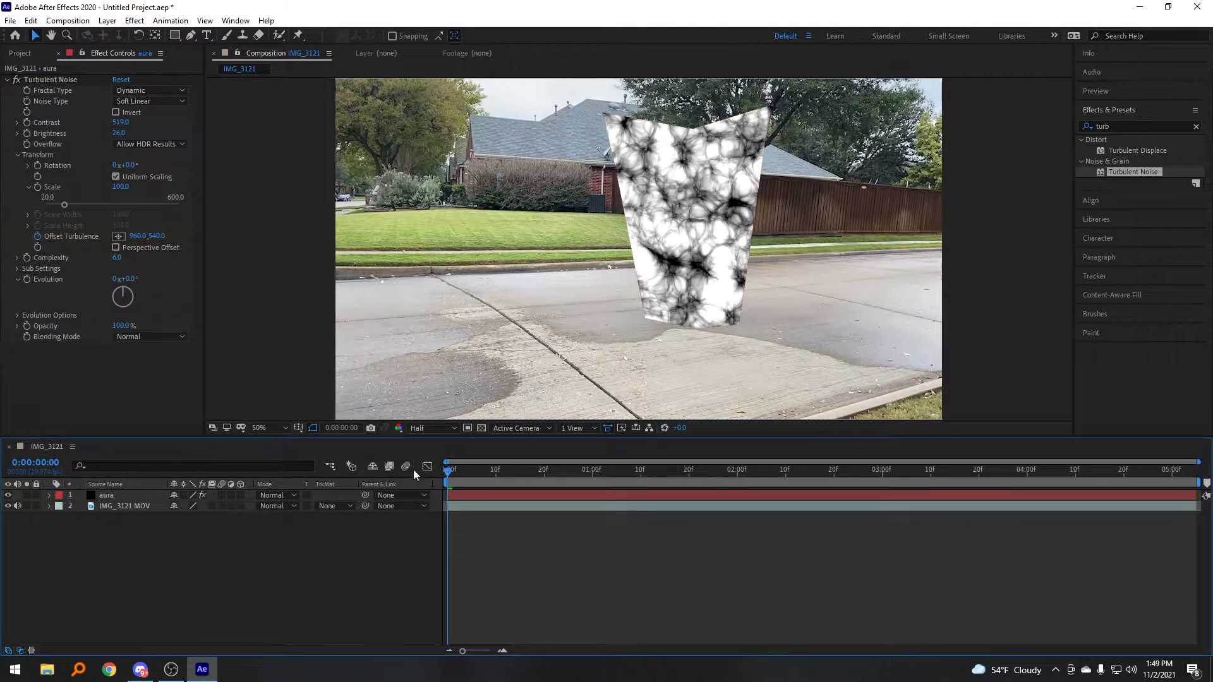
{"action": "left_click", "coordinate": [292, 495]}
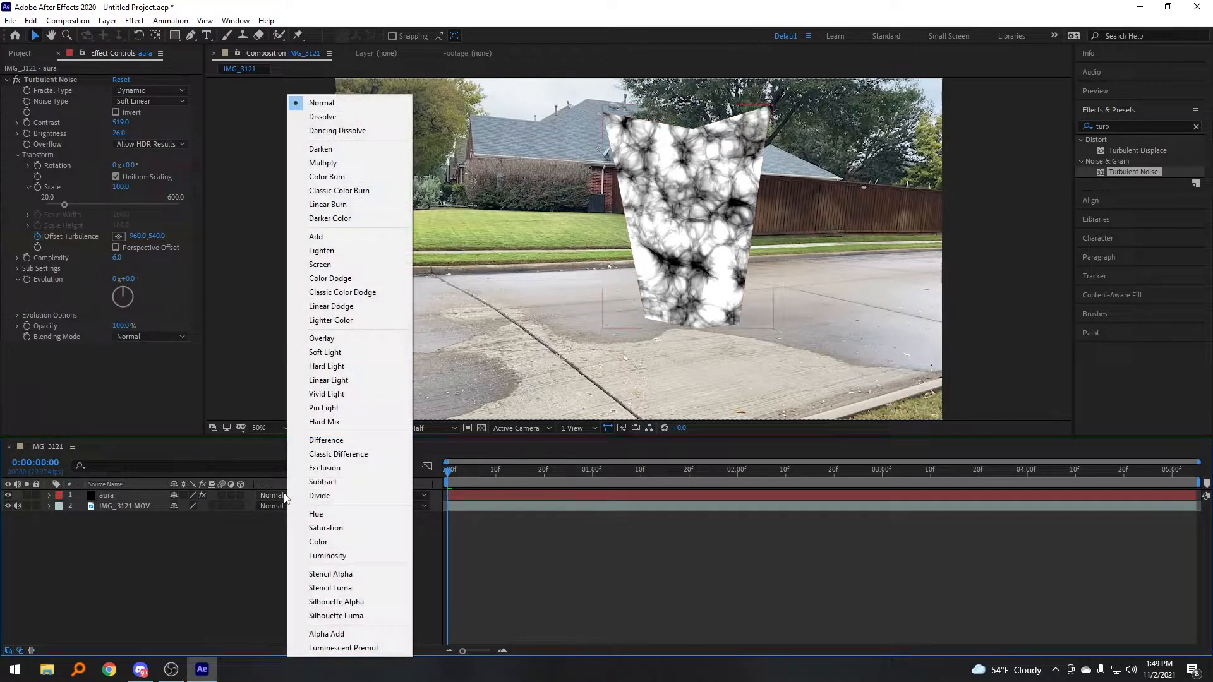
{"action": "left_click", "coordinate": [347, 236]}
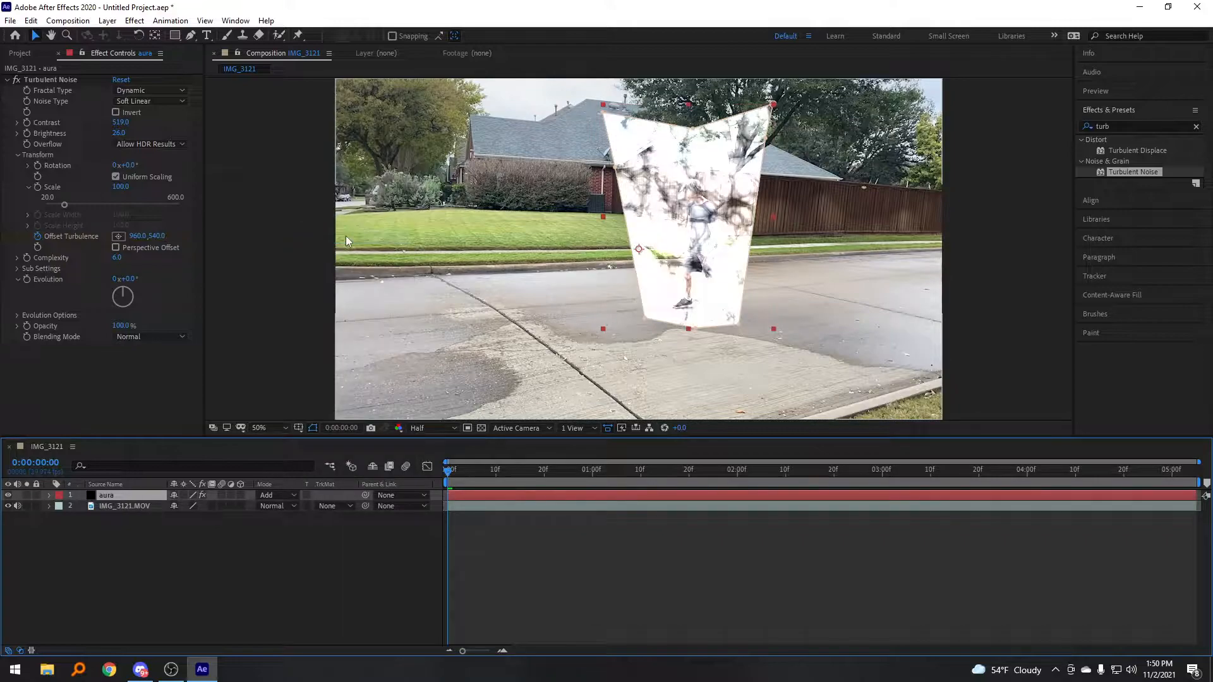
Step: Find the Stylize Glow effect and apply it to the aura layer
{"action": "left_click", "coordinate": [1119, 122]}
{"action": "type", "text": "glow"}
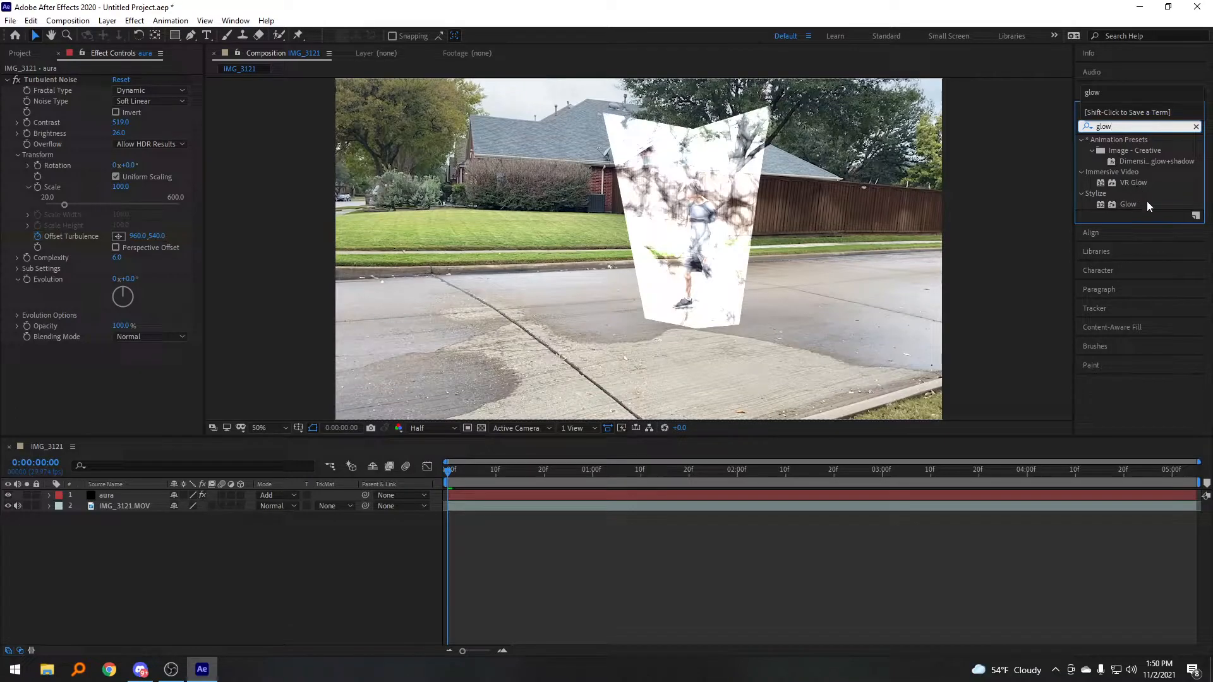
{"action": "left_click_drag", "start_coordinate": [1149, 206], "coordinate": [560, 497]}
Step: Apply Fast Box Blur to the aura layer with a Blur Radius of 44, 1 iteration and Vertical blur dimensions
{"action": "left_click", "coordinate": [1112, 127]}
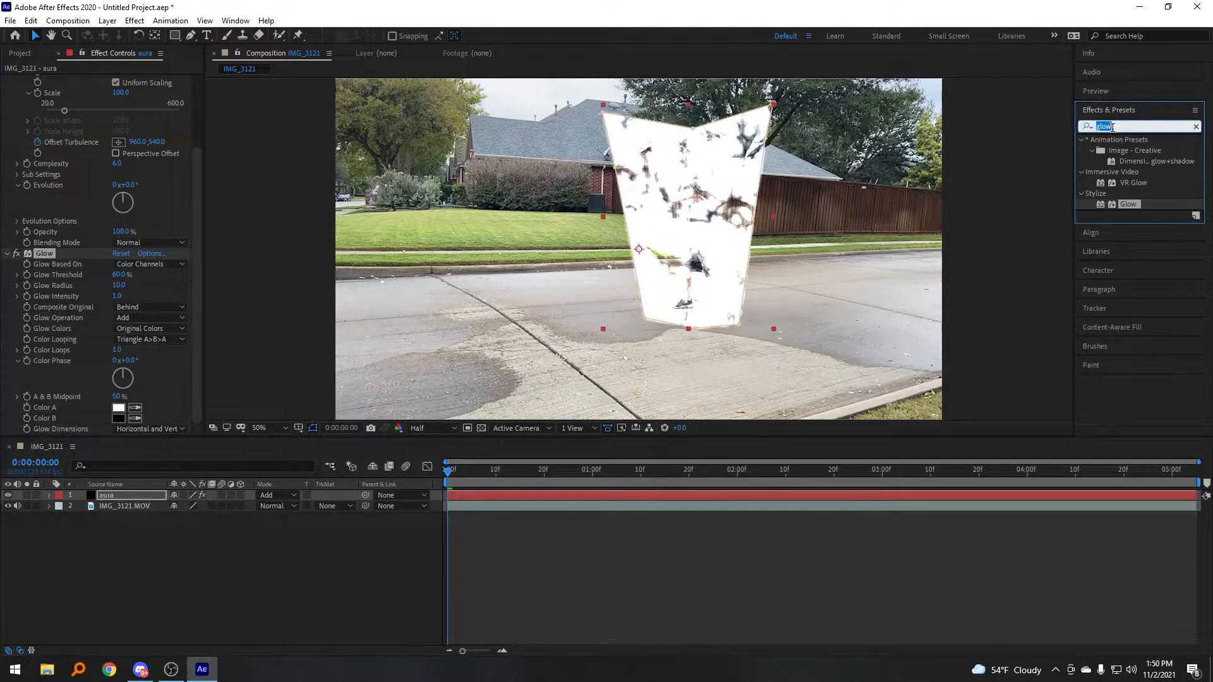
{"action": "type", "text": "fast"}
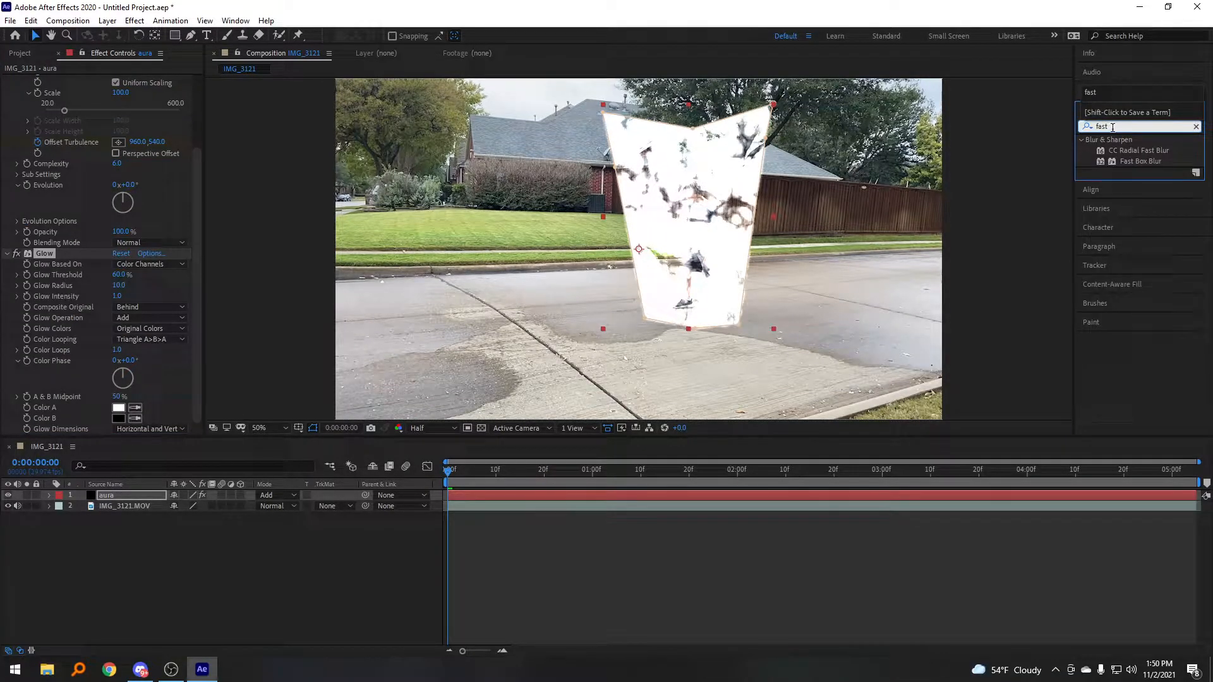
{"action": "left_click_drag", "start_coordinate": [1128, 163], "coordinate": [509, 495]}
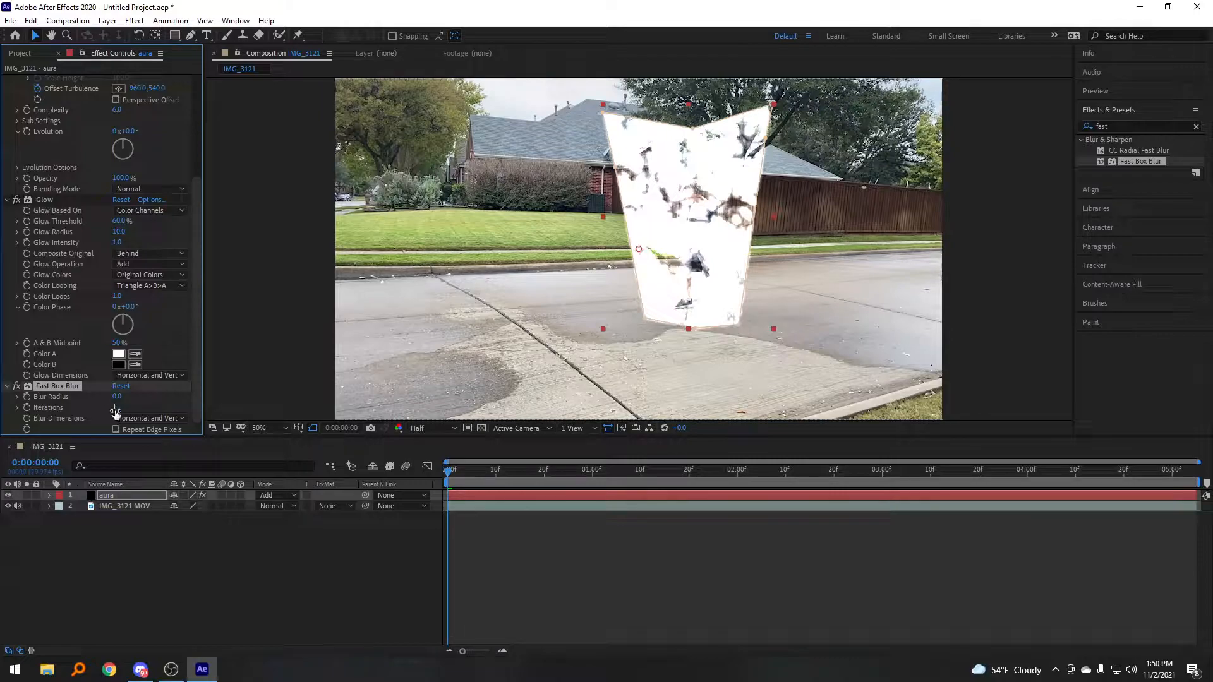
{"action": "left_click_drag", "start_coordinate": [120, 399], "coordinate": [146, 390]}
{"action": "left_click", "coordinate": [145, 418]}
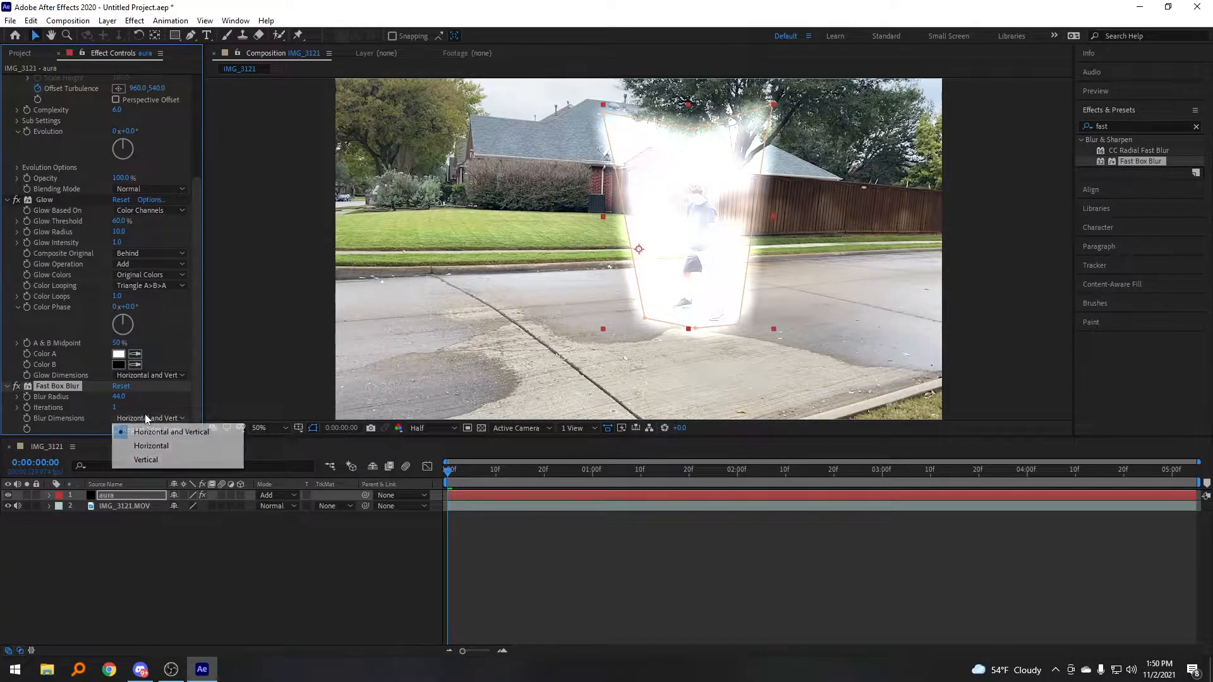
{"action": "left_click", "coordinate": [152, 461]}
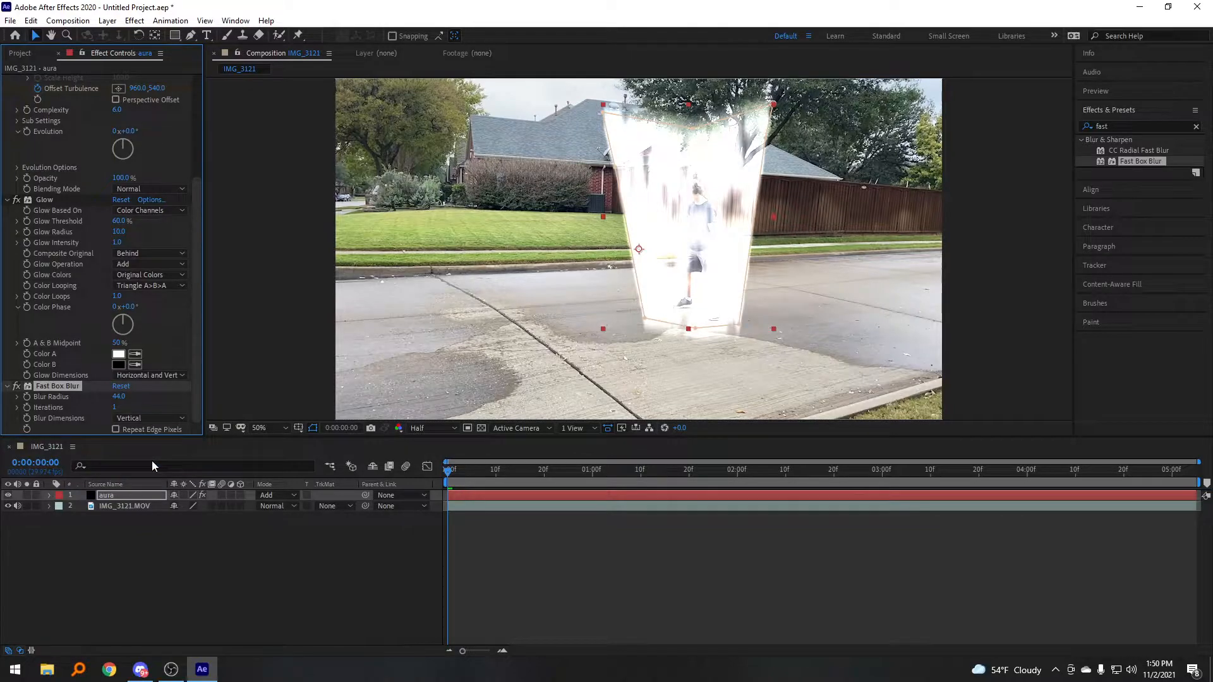
Step: Raise the Turbulent Noise Contrast to 10000 and play back the streaked aura
{"action": "left_click_drag", "start_coordinate": [122, 122], "coordinate": [203, 141]}
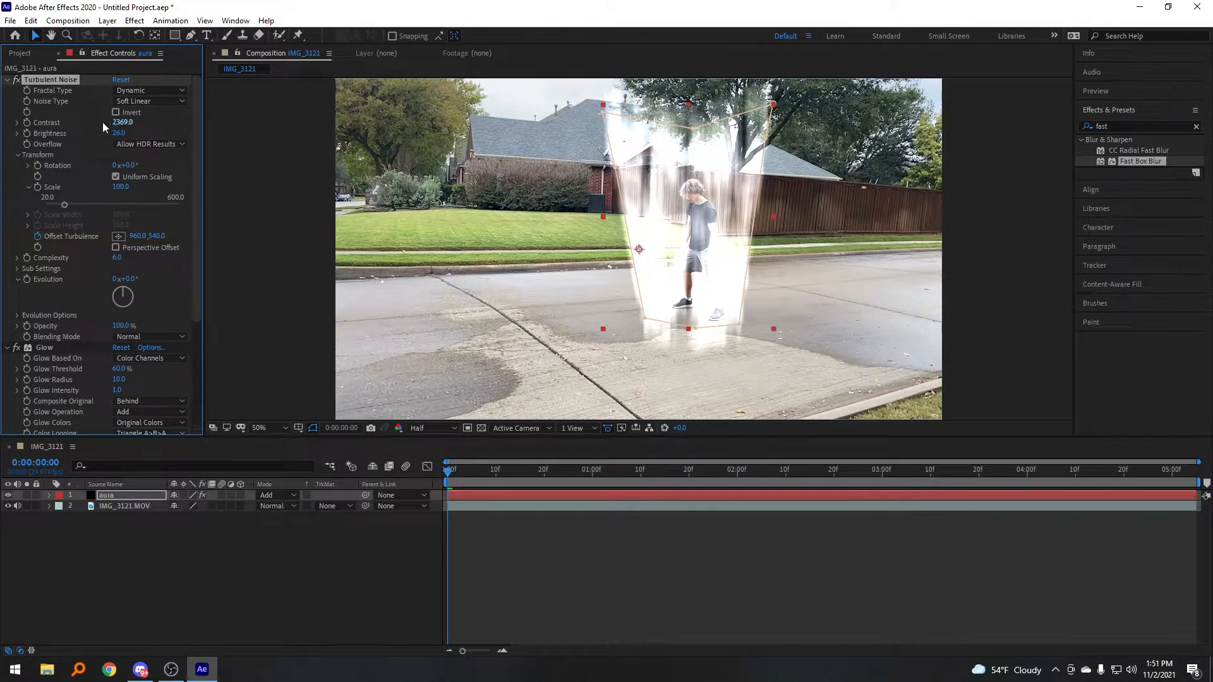
{"action": "left_click_drag", "start_coordinate": [124, 124], "coordinate": [695, 138]}
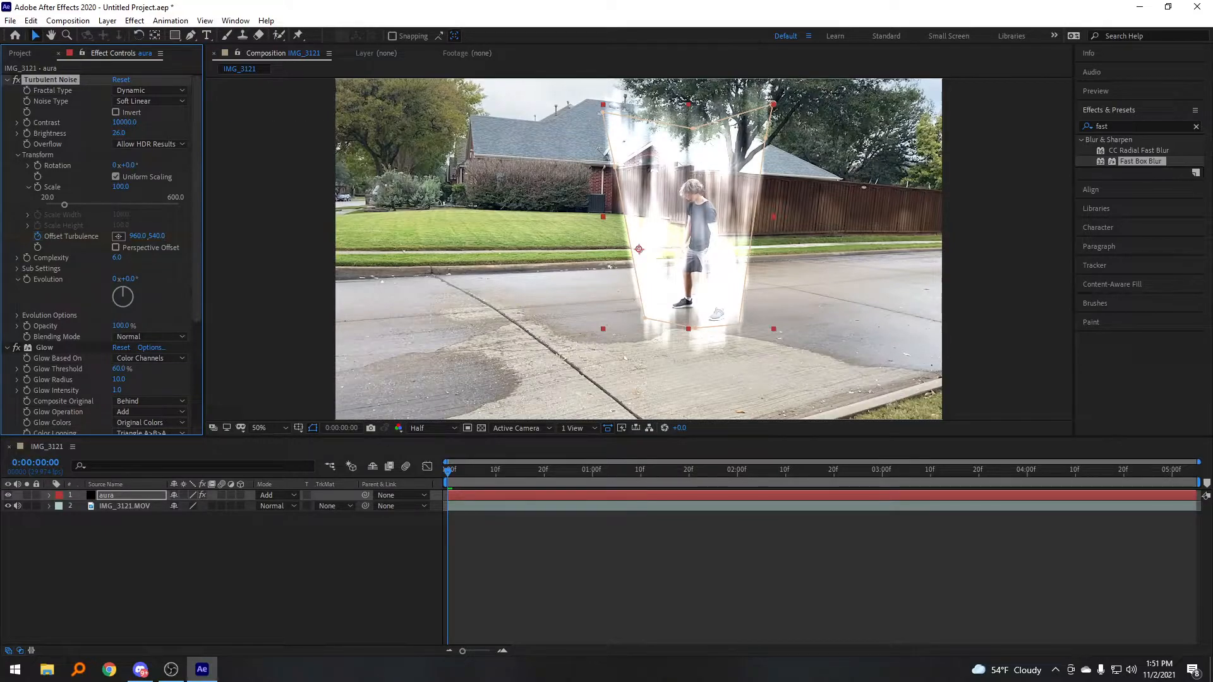
{"action": "left_click", "coordinate": [125, 123]}
{"action": "left_click", "coordinate": [718, 627]}
{"action": "key", "text": "space"}
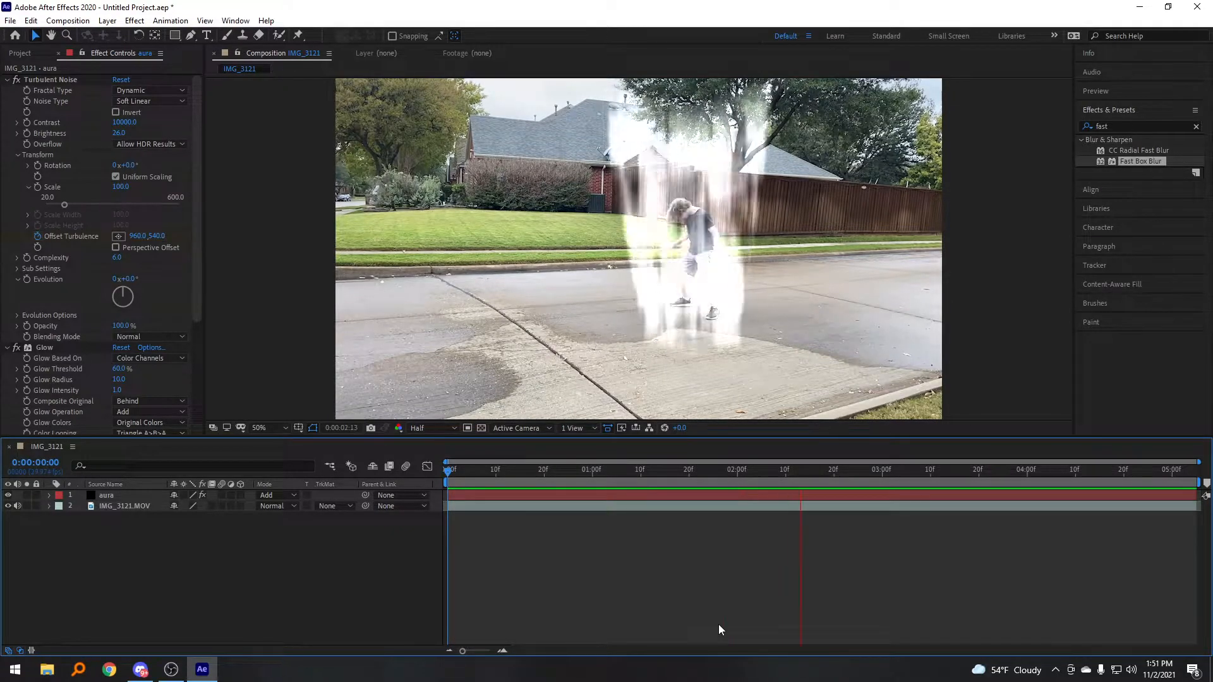
{"action": "key", "text": "space"}
Step: Lower the Turbulent Noise Brightness to -362 and play back the thinner aura from the start
{"action": "left_click_drag", "start_coordinate": [118, 133], "coordinate": [3, 167]}
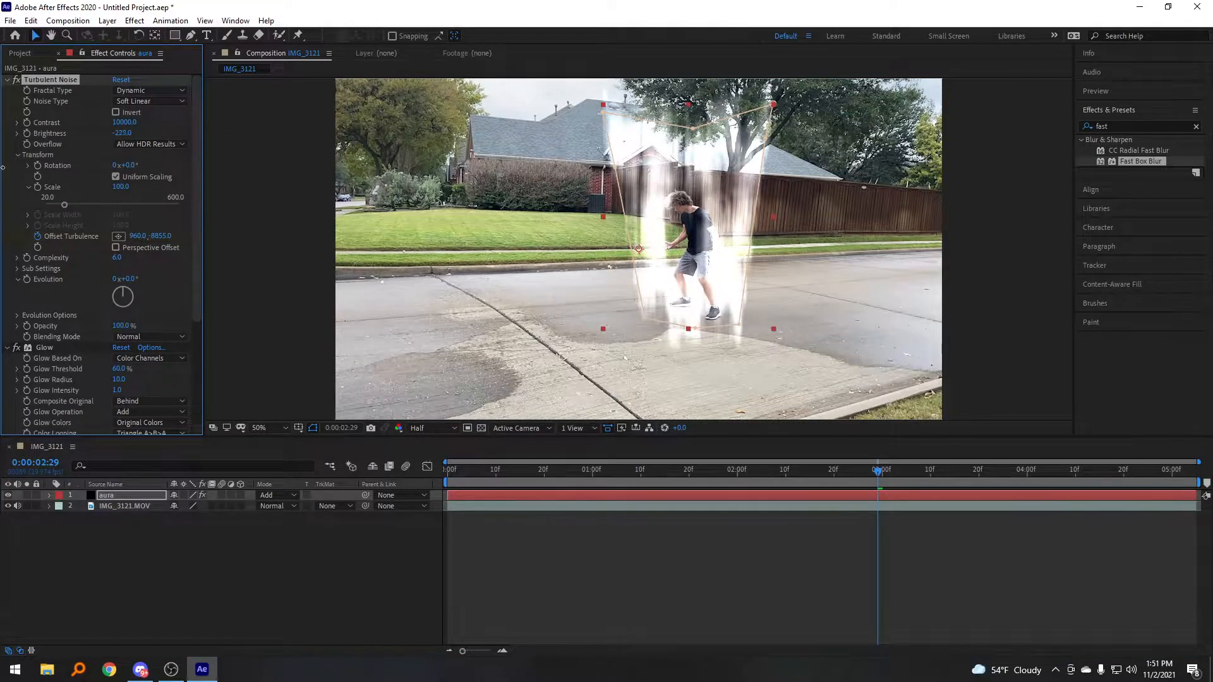
{"action": "mouse_move", "coordinate": [129, 133]}
{"action": "left_mouse_down"}
{"action": "mouse_move", "coordinate": [95, 134]}
{"action": "mouse_move", "coordinate": [117, 133]}
{"action": "left_mouse_up"}
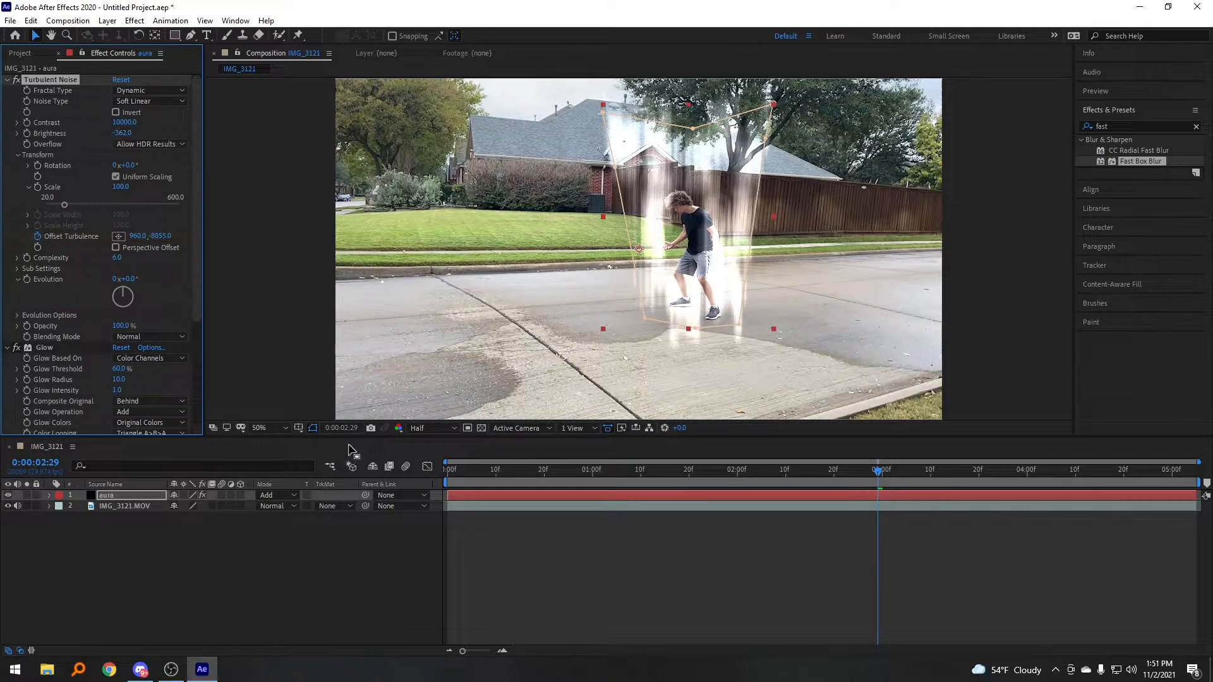
{"action": "left_click", "coordinate": [474, 470]}
{"action": "key", "text": "space"}
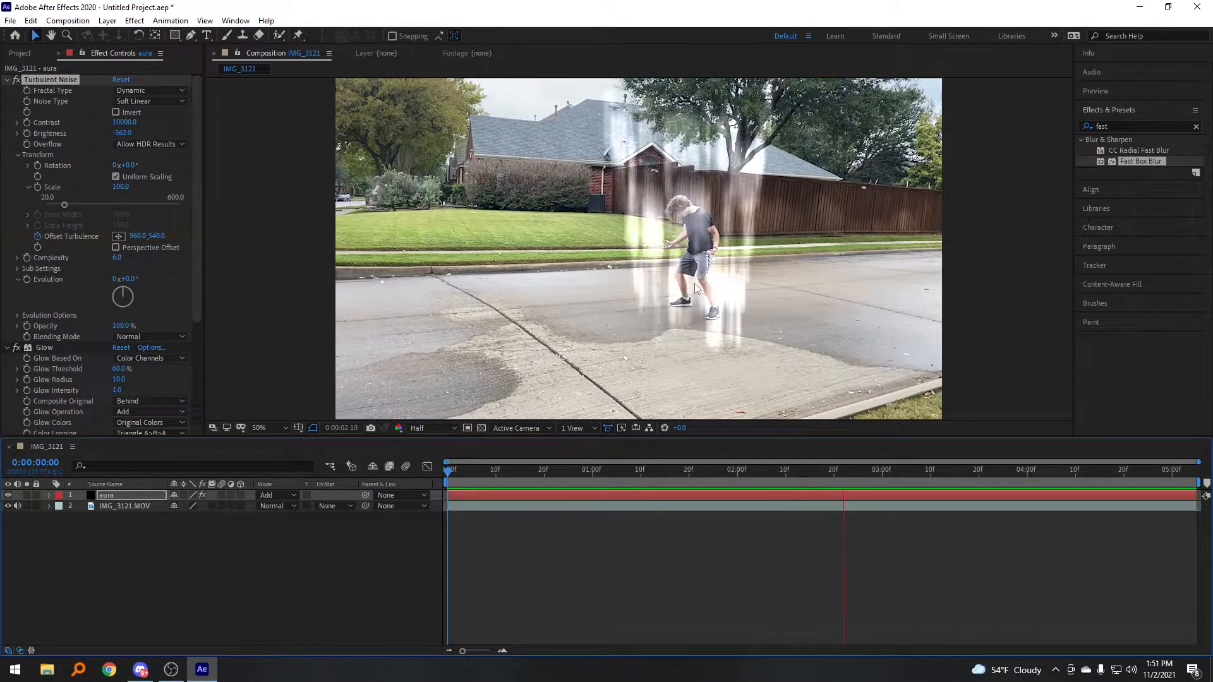
{"action": "key", "text": "space"}
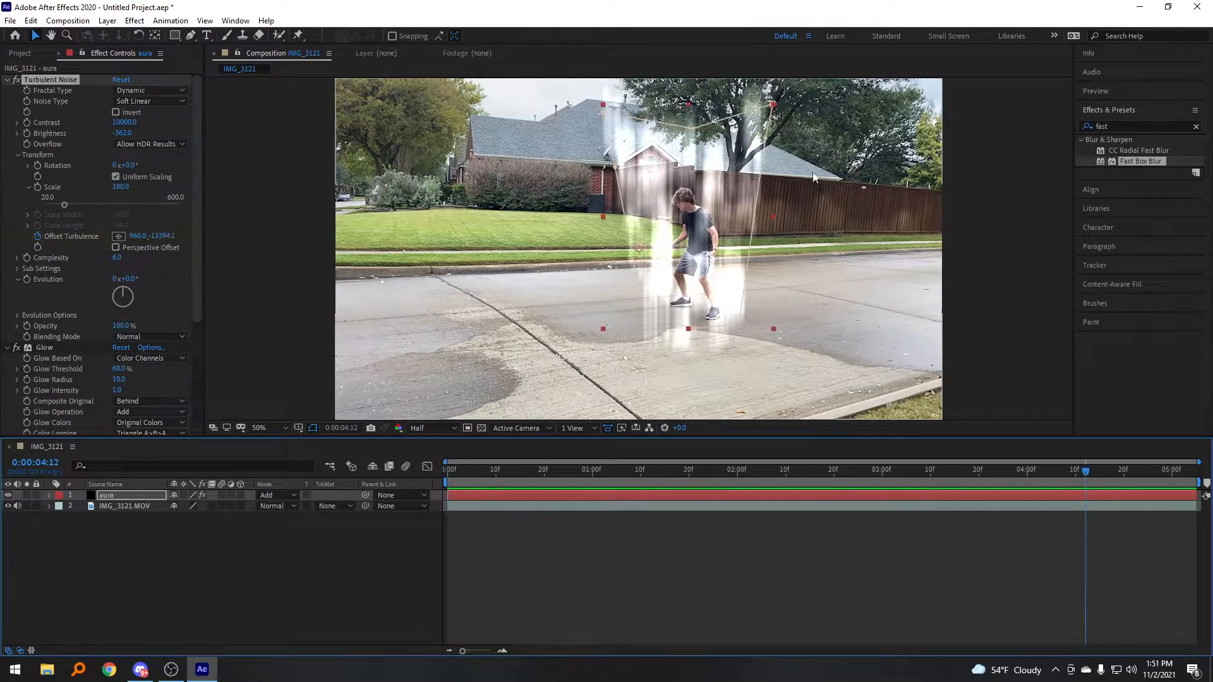
Step: Pull the aura mask's upper and side points inward so the outline fits closely around the man's head and body
{"action": "left_click_drag", "start_coordinate": [602, 113], "coordinate": [613, 168]}
{"action": "left_click_drag", "start_coordinate": [693, 128], "coordinate": [689, 168]}
{"action": "left_click_drag", "start_coordinate": [772, 104], "coordinate": [723, 161]}
{"action": "left_click_drag", "start_coordinate": [765, 138], "coordinate": [728, 224]}
{"action": "left_click_drag", "start_coordinate": [614, 168], "coordinate": [640, 209]}
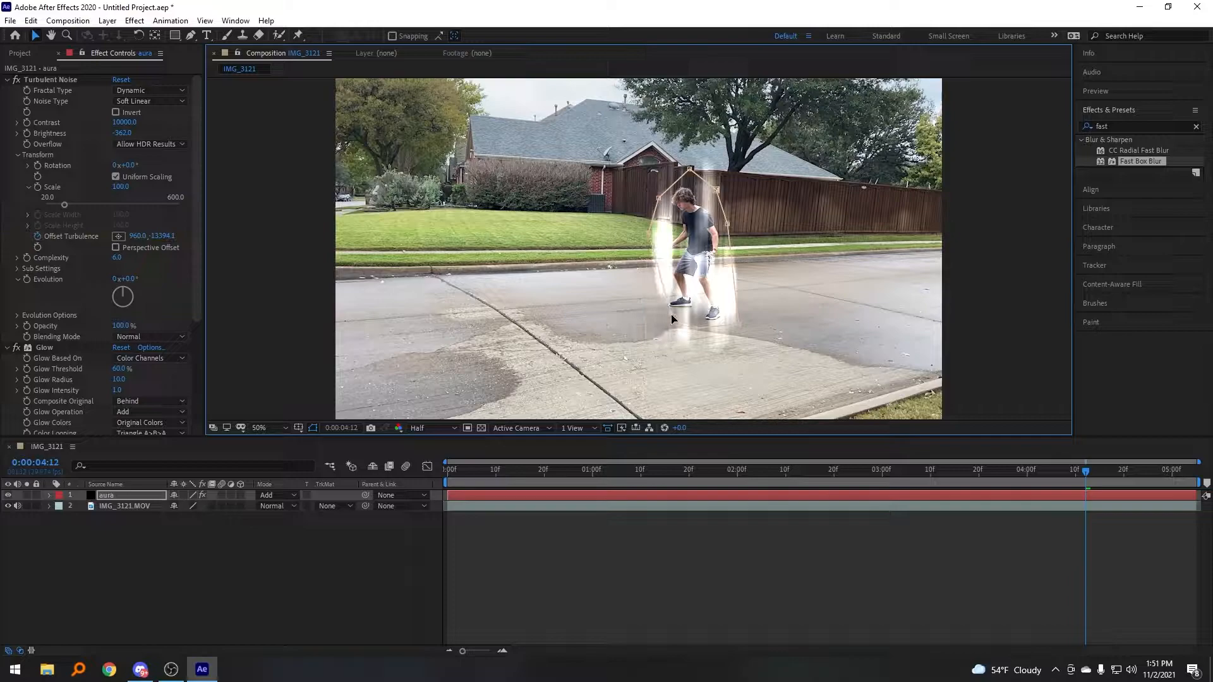
Step: Set Mask 1's Mask Feather on the aura layer to 179 pixels and play back the softened aura
{"action": "left_click", "coordinate": [682, 552]}
{"action": "key", "text": "space"}
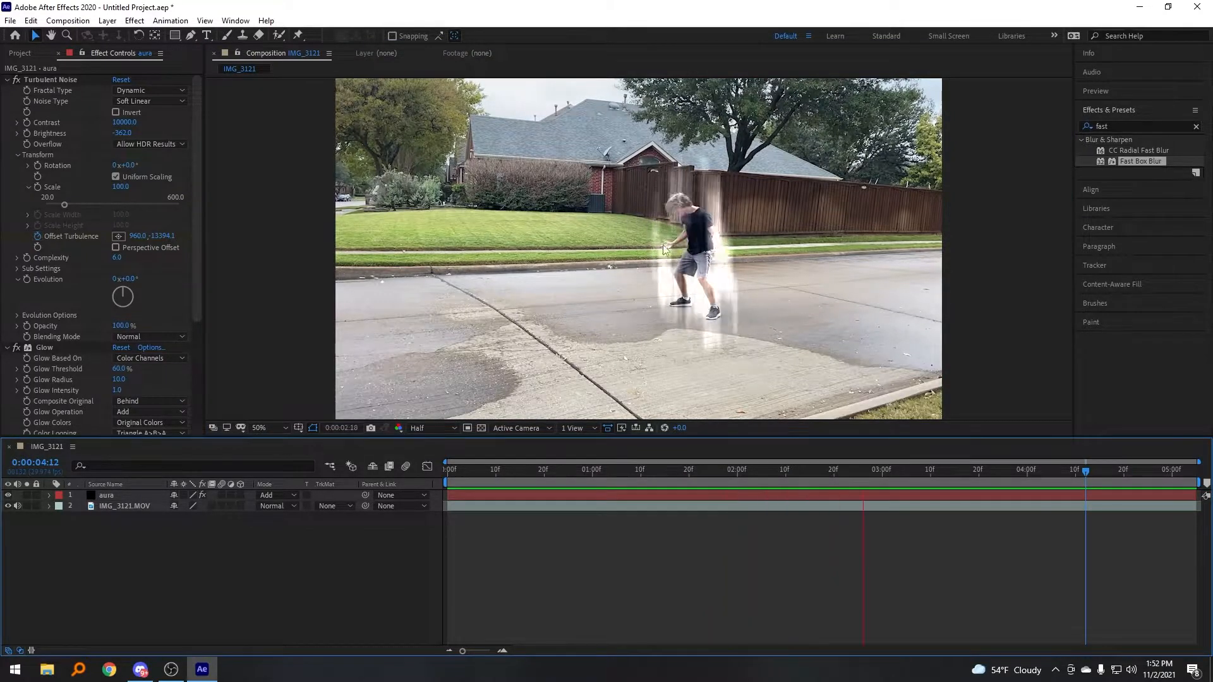
{"action": "left_click", "coordinate": [130, 496]}
{"action": "left_click", "coordinate": [49, 496]}
{"action": "left_click", "coordinate": [61, 507]}
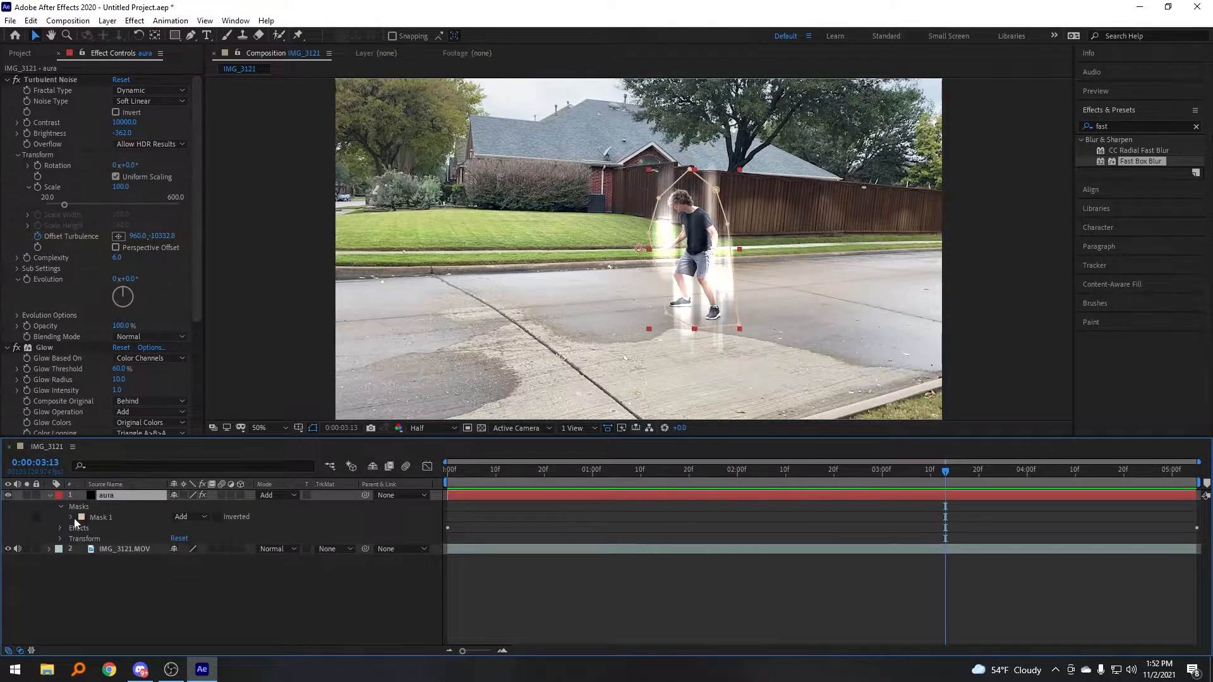
{"action": "left_click", "coordinate": [72, 517]}
{"action": "left_click_drag", "start_coordinate": [184, 538], "coordinate": [298, 538]}
{"action": "left_click", "coordinate": [379, 537]}
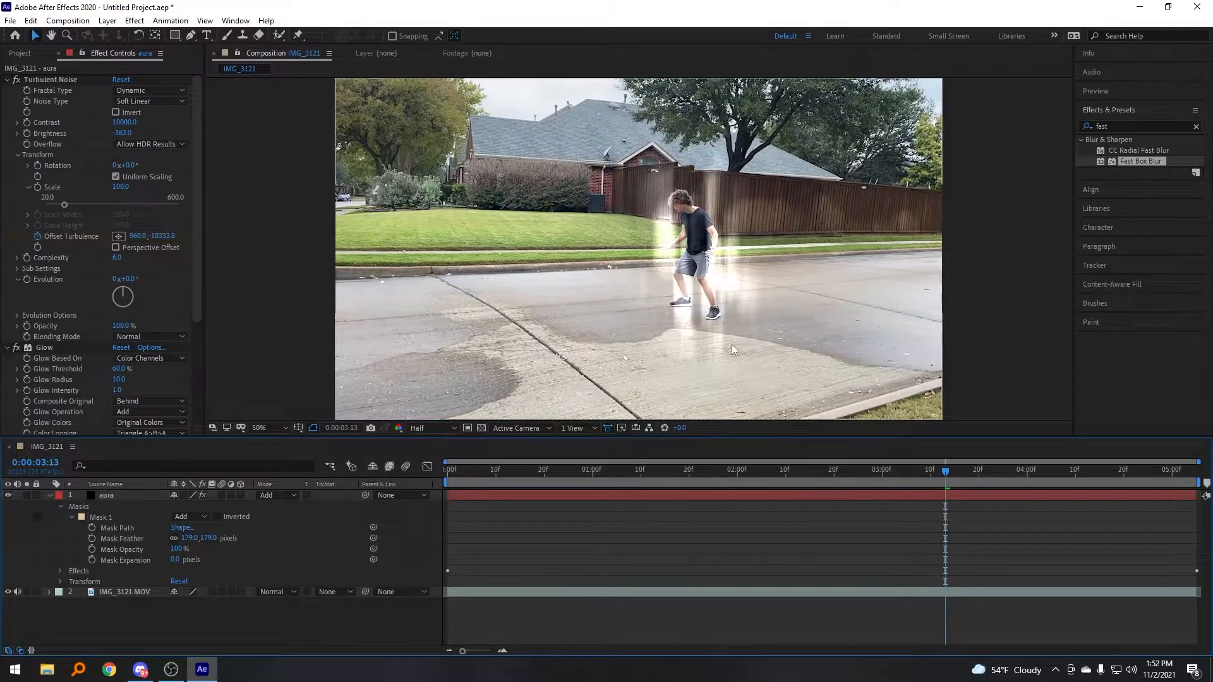
{"action": "key", "text": "space"}
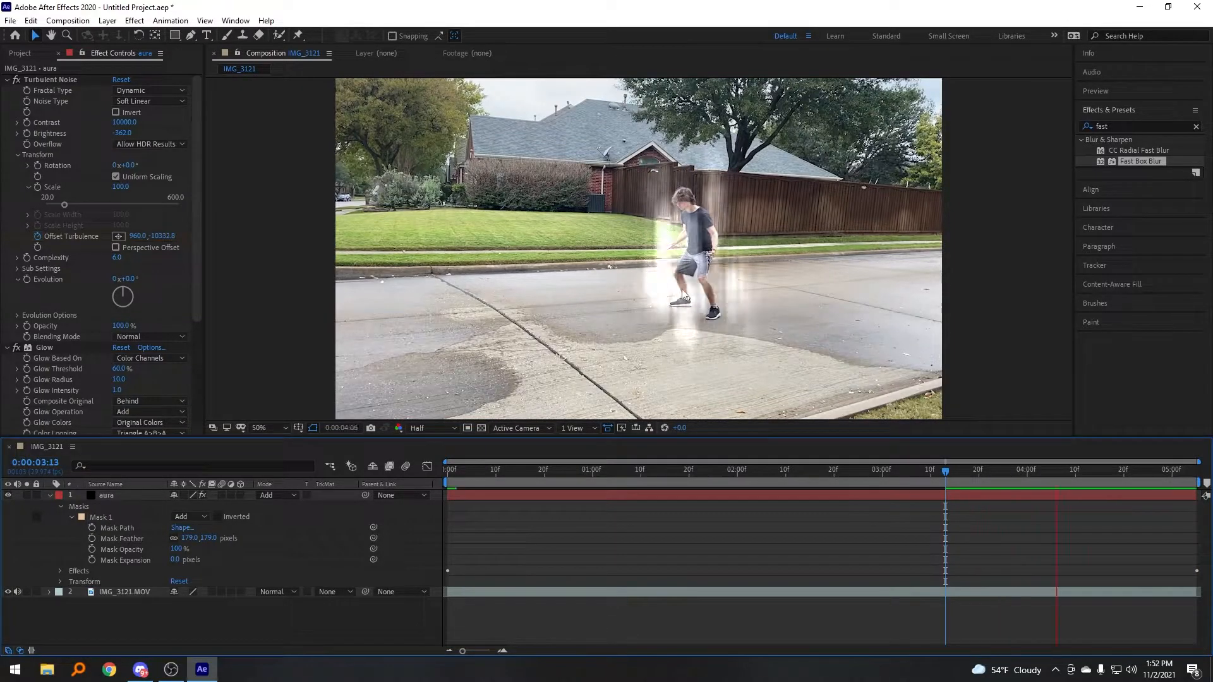
Step: Set Mask 1's Mask Expansion to -33 pixels and play back the tighter aura
{"action": "left_click", "coordinate": [646, 206]}
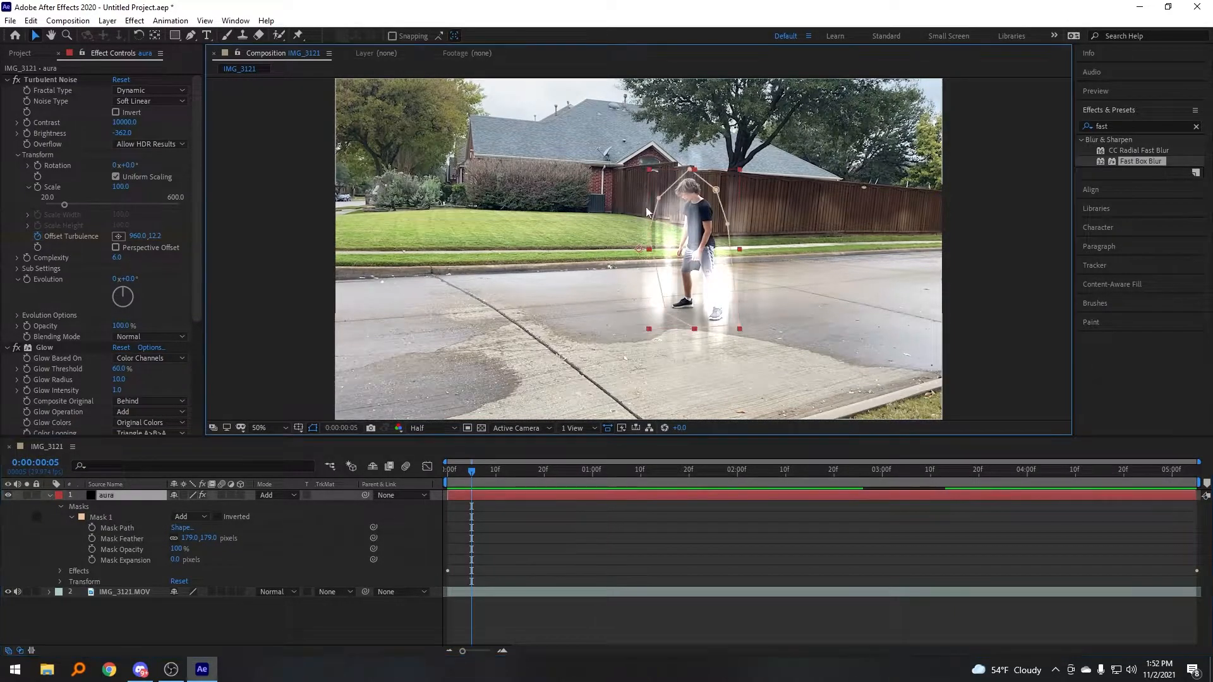
{"action": "left_click_drag", "start_coordinate": [176, 560], "coordinate": [155, 560]}
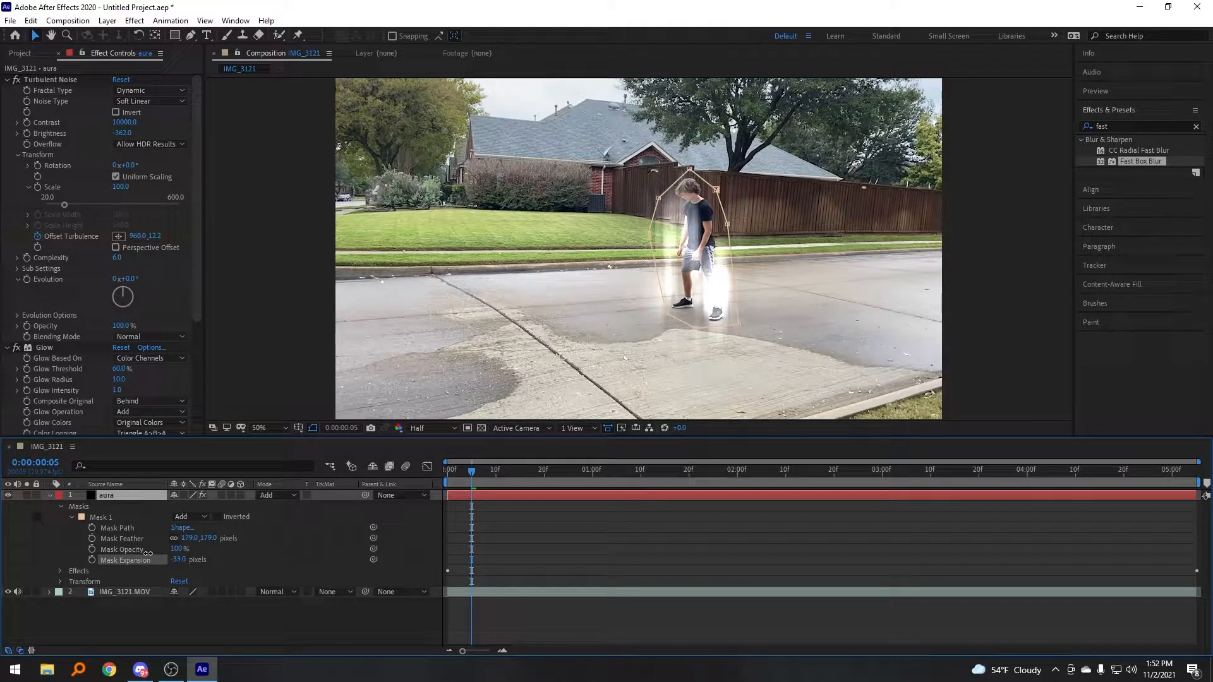
{"action": "left_click", "coordinate": [685, 626]}
{"action": "key", "text": "space"}
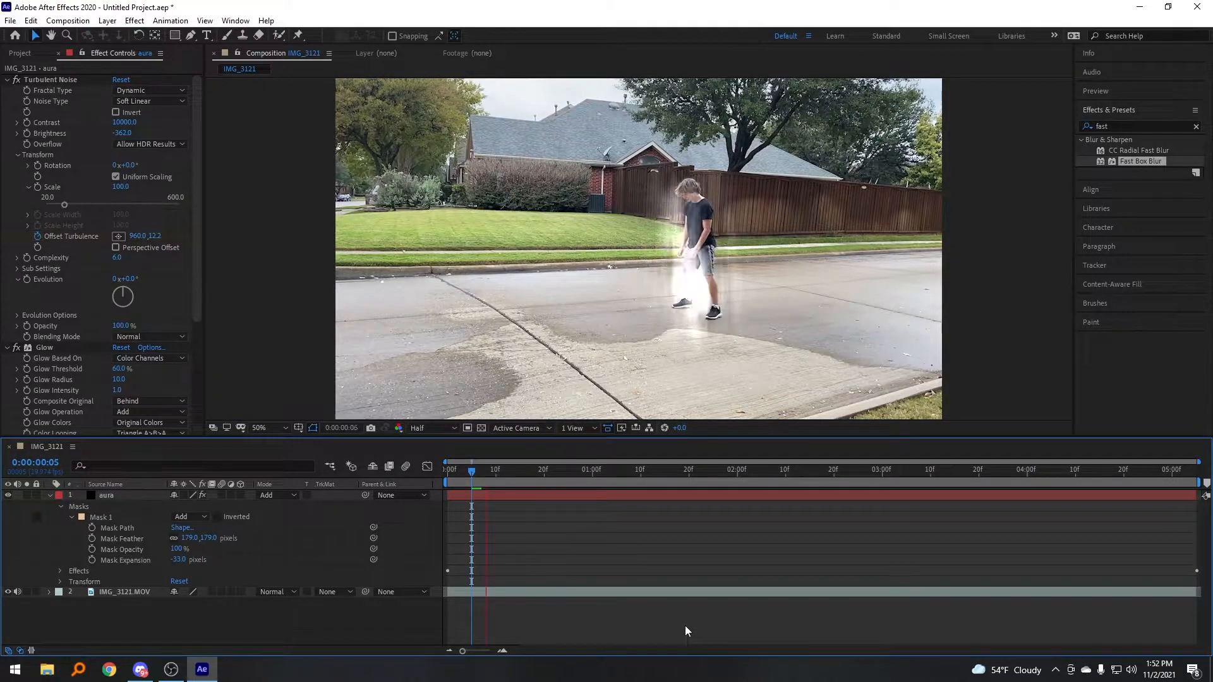
Step: Pull the aura mask's lower points up closer to the man's feet and play back the result
{"action": "left_click", "coordinate": [697, 355]}
{"action": "left_click_drag", "start_coordinate": [738, 325], "coordinate": [726, 306]}
{"action": "left_click_drag", "start_coordinate": [693, 327], "coordinate": [693, 311]}
{"action": "left_click", "coordinate": [772, 600]}
{"action": "key", "text": "space"}
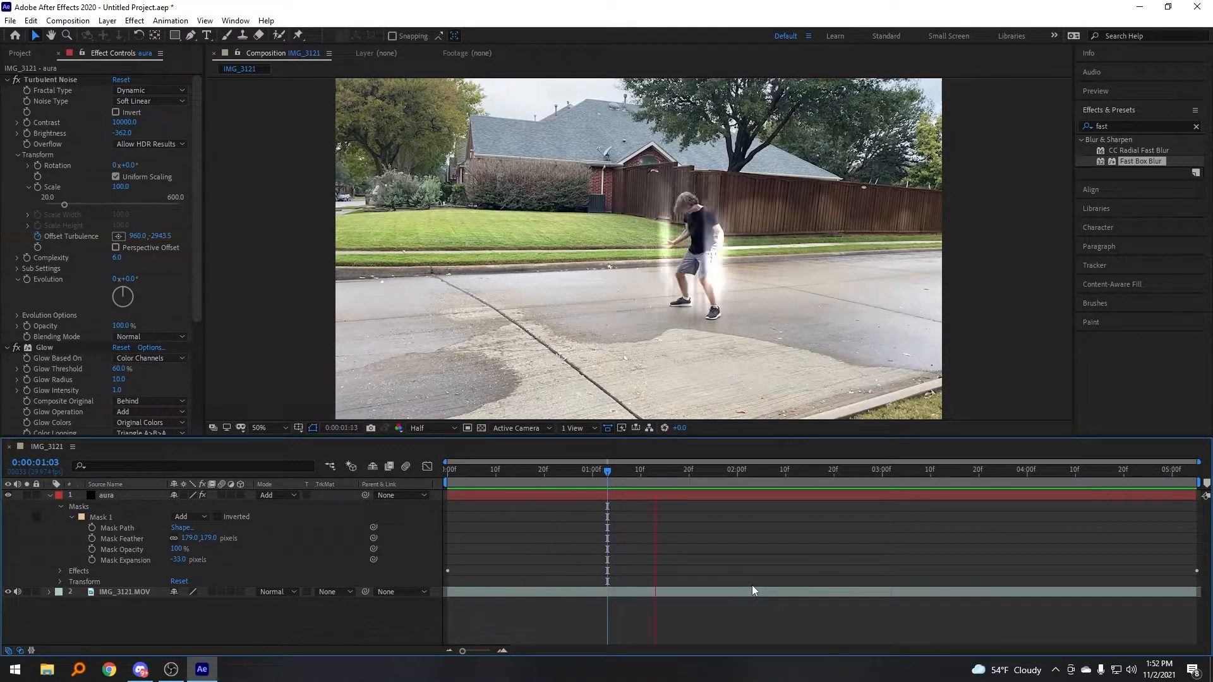
Step: Find the Tritone effect and apply it to the aura layer
{"action": "left_click", "coordinate": [1110, 125]}
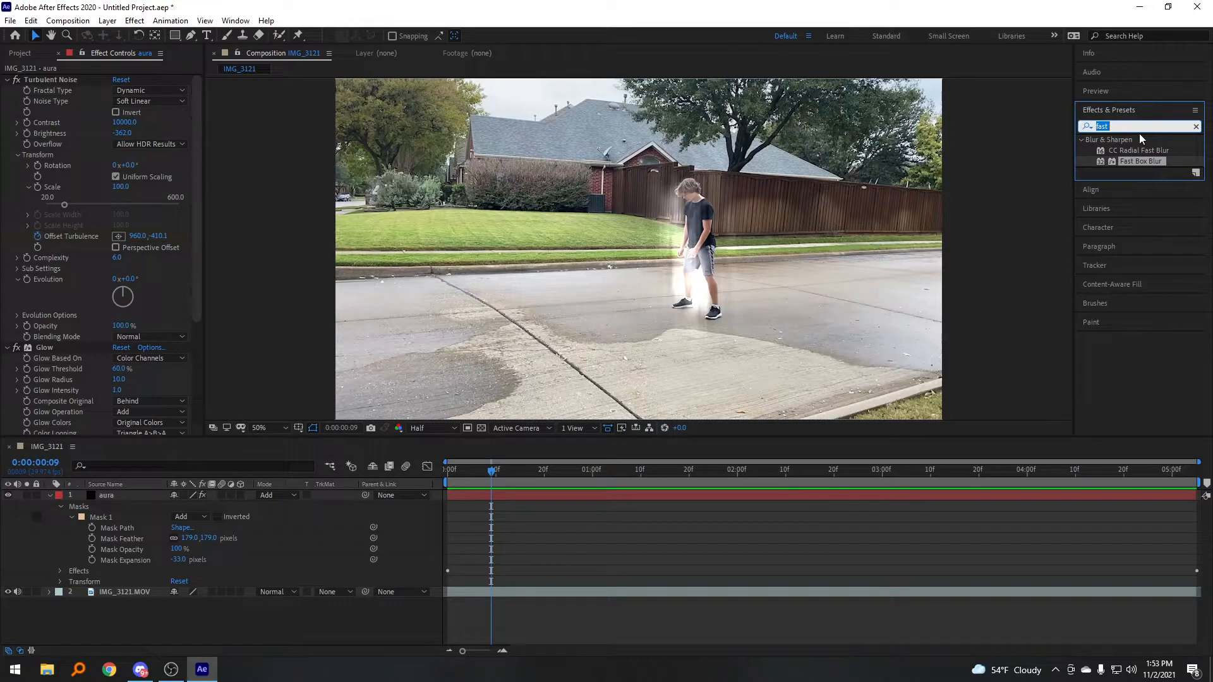
{"action": "type", "text": "tritron"}
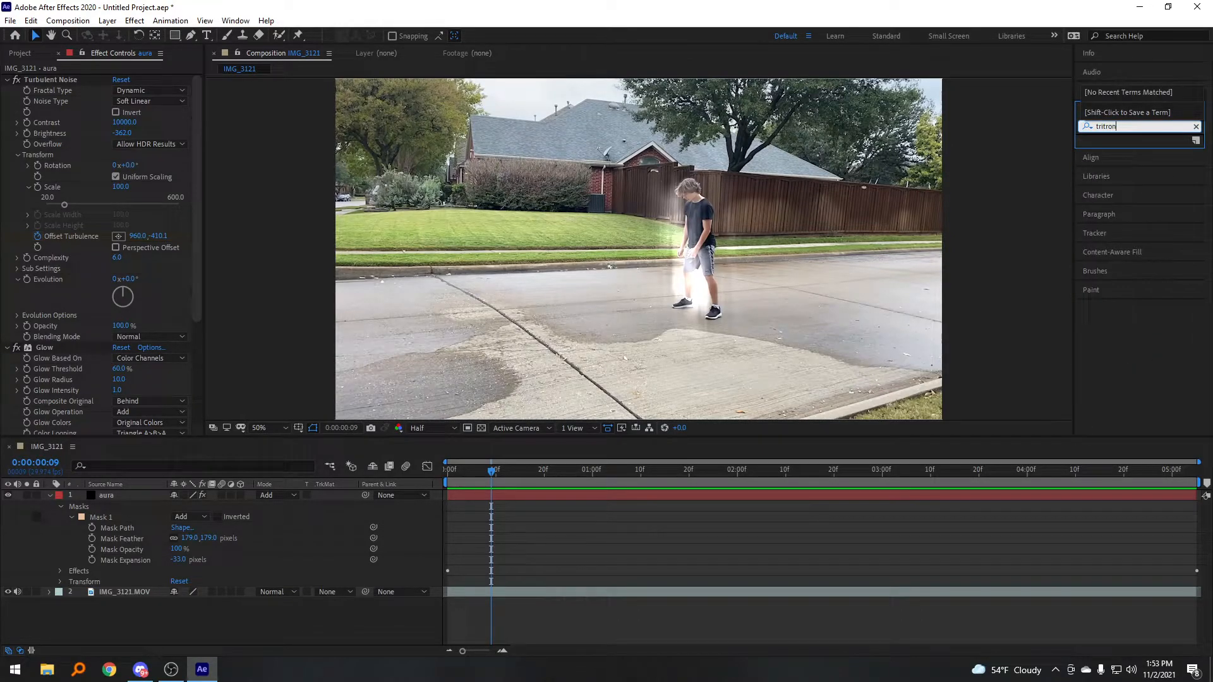
{"action": "key", "text": "BackSpace"}
{"action": "key", "text": "BackSpace"}
{"action": "key", "text": "BackSpace"}
{"action": "type", "text": "on"}
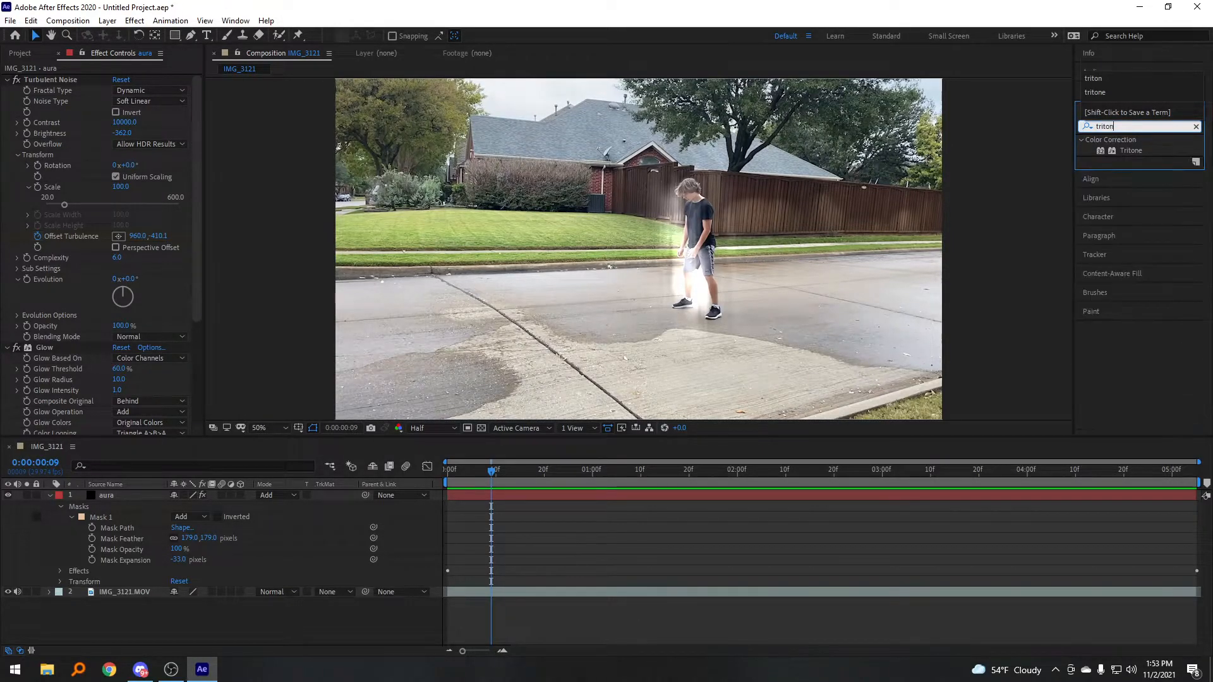
{"action": "left_click_drag", "start_coordinate": [1131, 150], "coordinate": [112, 498]}
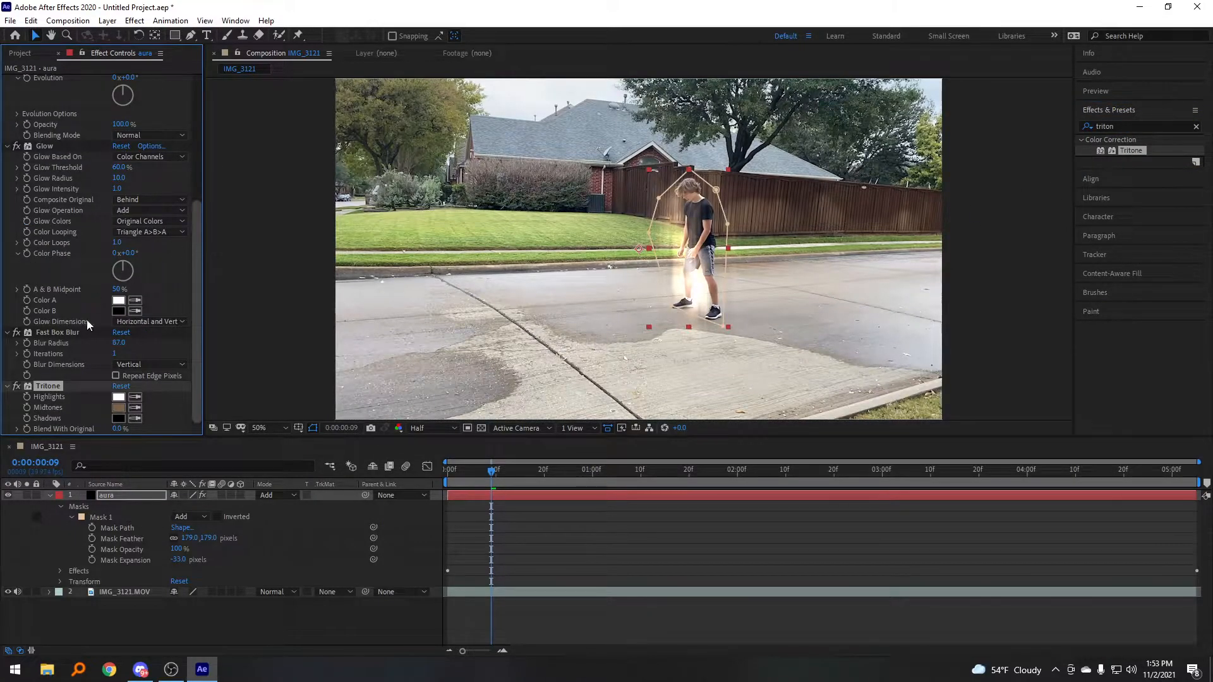
Step: Set the Tritone Midtones colour to a bright purple
{"action": "left_click", "coordinate": [118, 409]}
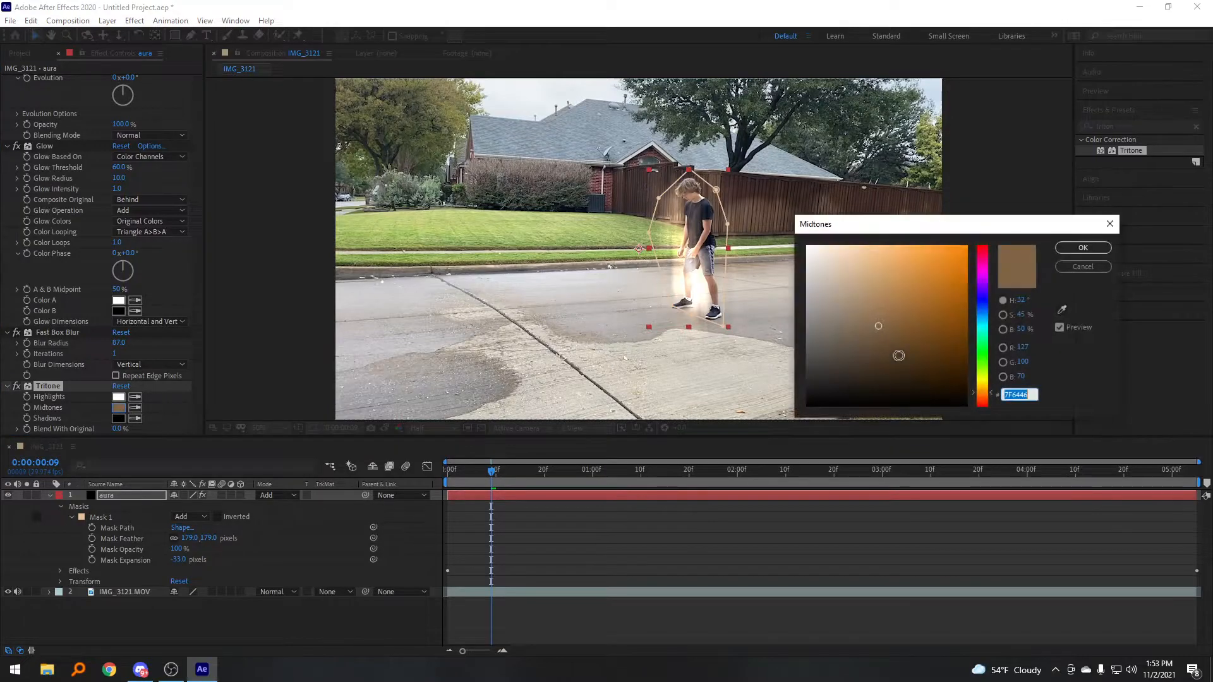
{"action": "left_click", "coordinate": [982, 307]}
{"action": "left_click", "coordinate": [1111, 267]}
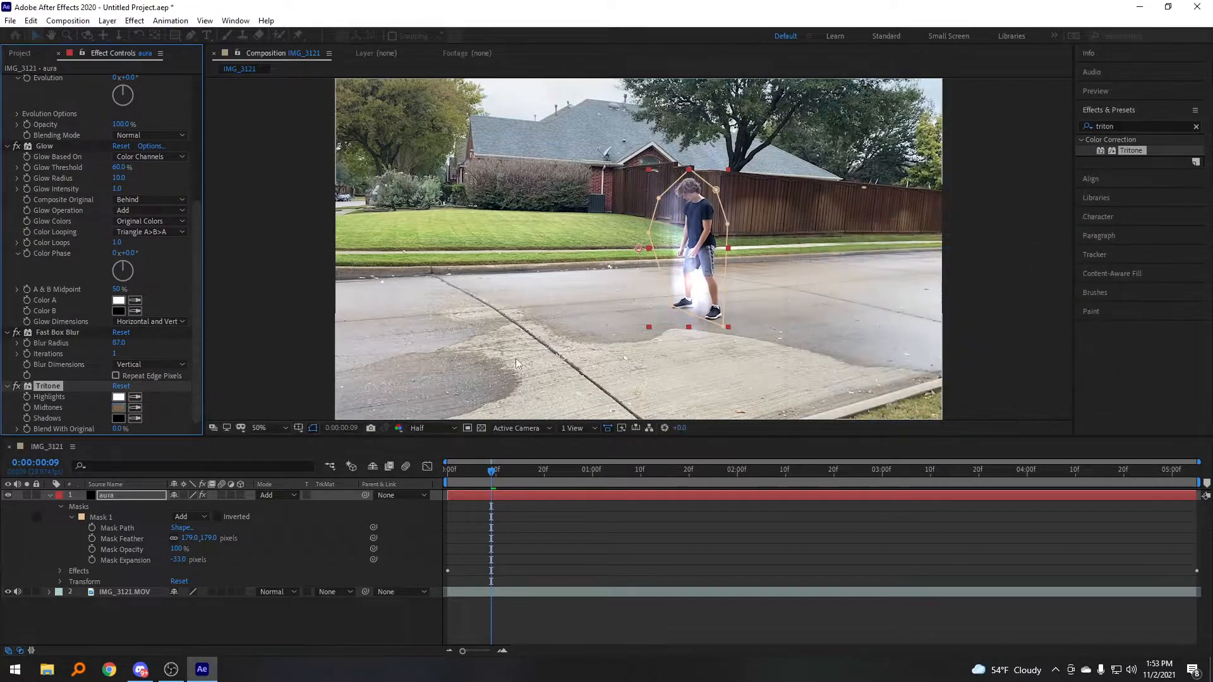
{"action": "left_click", "coordinate": [119, 407]}
{"action": "left_click", "coordinate": [905, 327]}
{"action": "mouse_move", "coordinate": [872, 343]}
{"action": "left_mouse_down"}
{"action": "mouse_move", "coordinate": [875, 249]}
{"action": "mouse_move", "coordinate": [895, 395]}
{"action": "mouse_move", "coordinate": [916, 263]}
{"action": "left_mouse_up"}
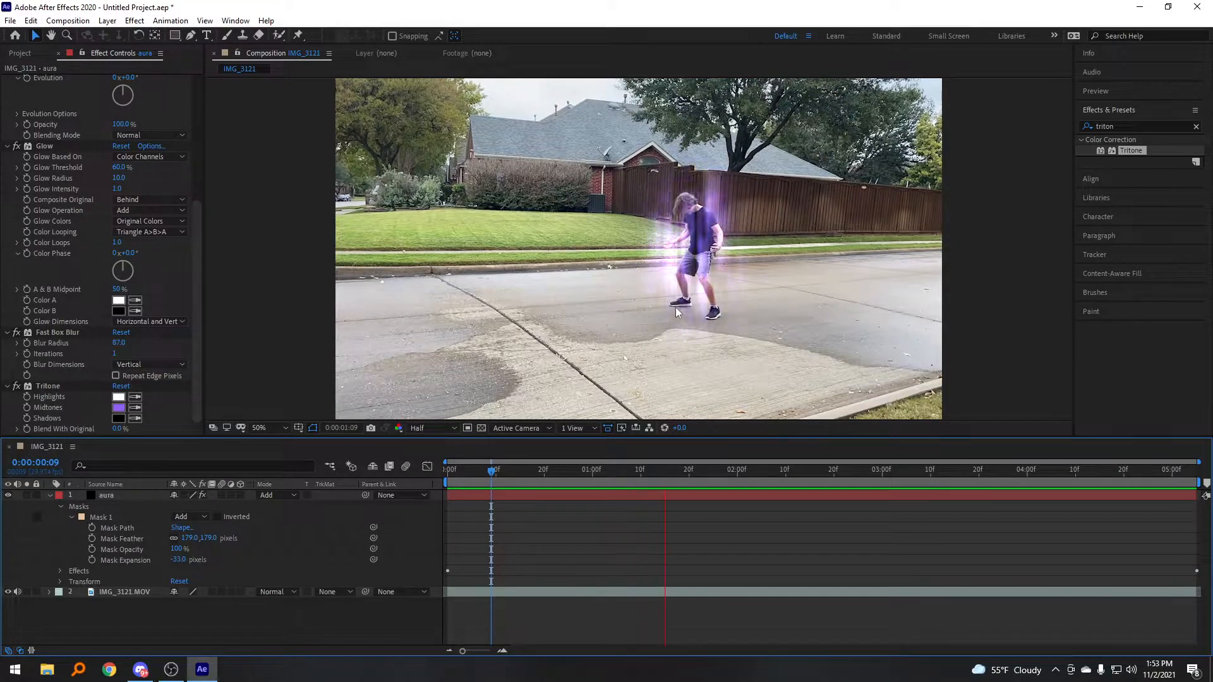
Step: Trim the start of the aura layer to 0:00:01:07
{"action": "mouse_move", "coordinate": [589, 479]}
{"action": "left_mouse_down"}
{"action": "mouse_move", "coordinate": [573, 478]}
{"action": "mouse_move", "coordinate": [647, 482]}
{"action": "mouse_move", "coordinate": [605, 474]}
{"action": "left_mouse_up"}
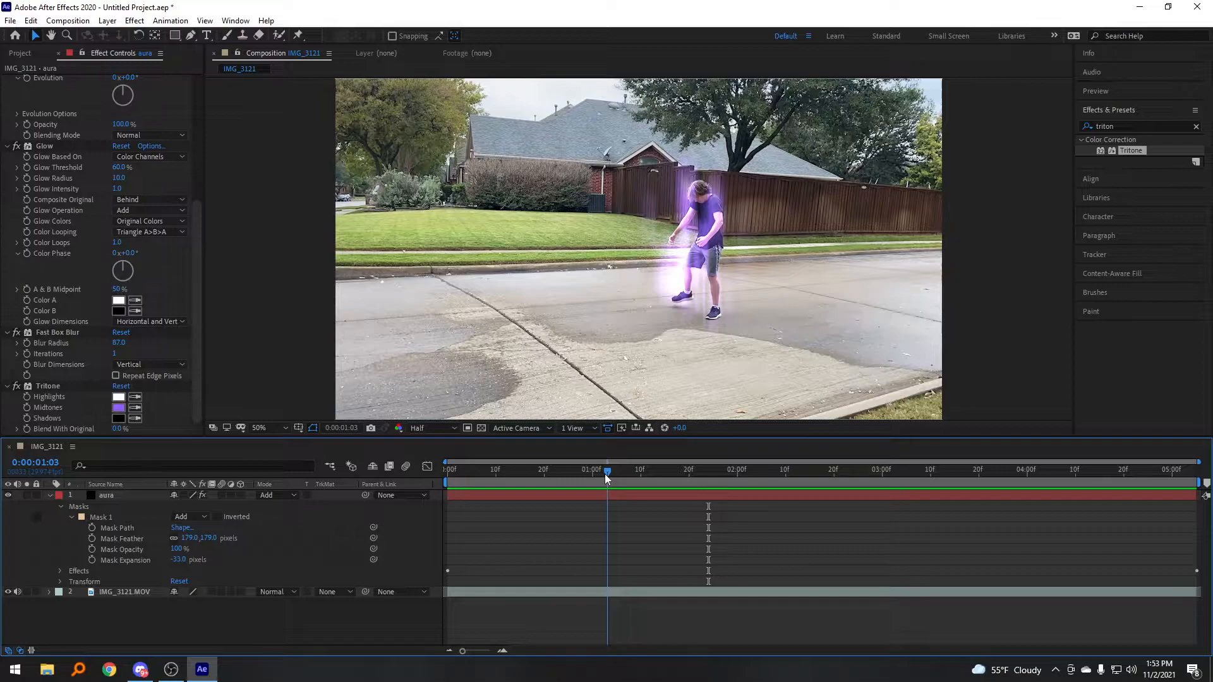
{"action": "left_click", "coordinate": [614, 496]}
{"action": "key", "text": "alt+bracketleft"}
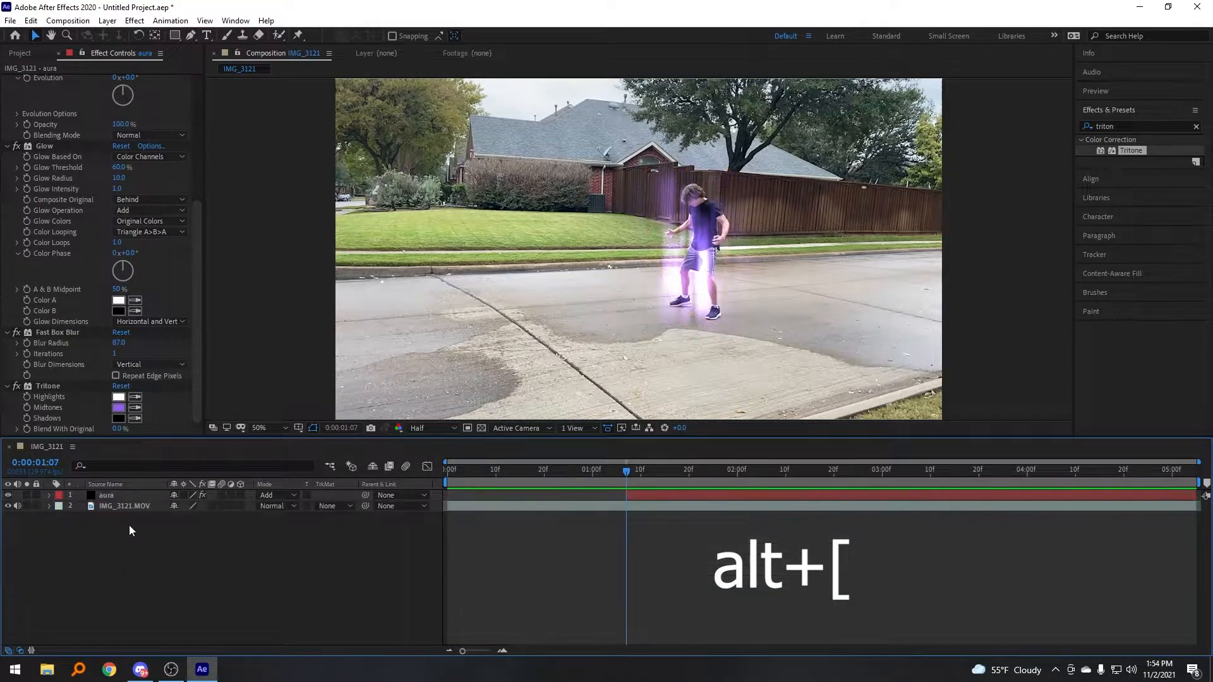
Step: Keyframe the aura's Mask Path at 0:00:01:07 and lower the upper mask points to the ground around the man's feet
{"action": "left_click", "coordinate": [123, 496]}
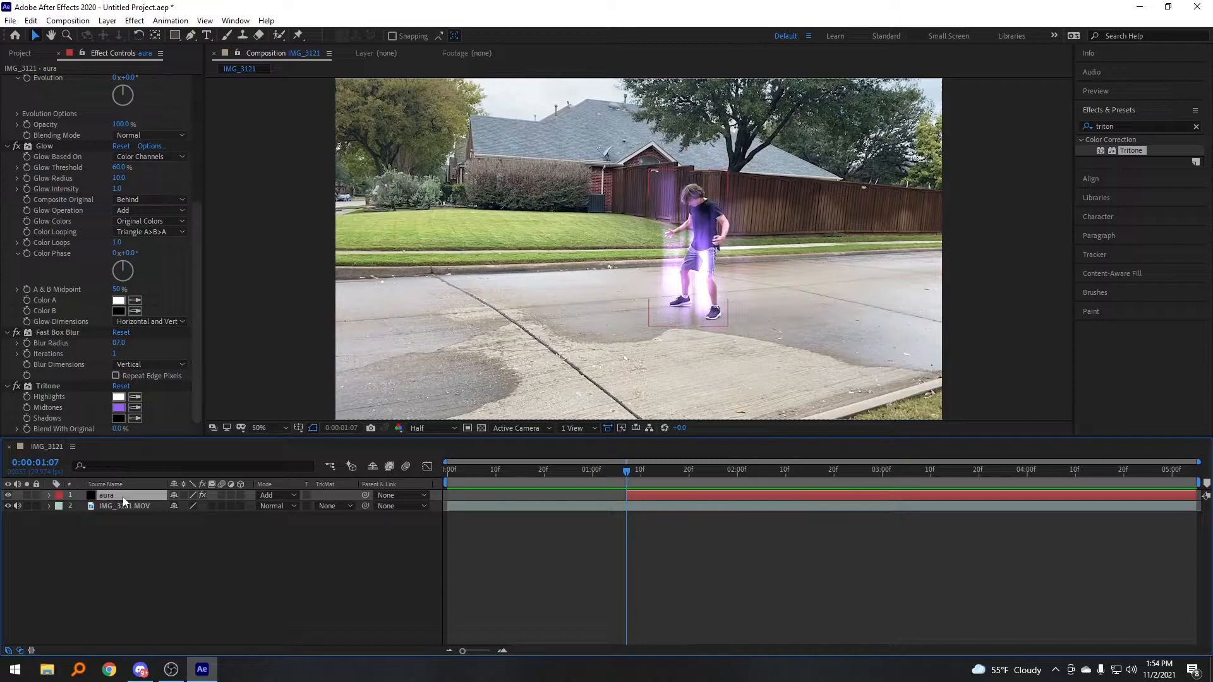
{"action": "key", "text": "m"}
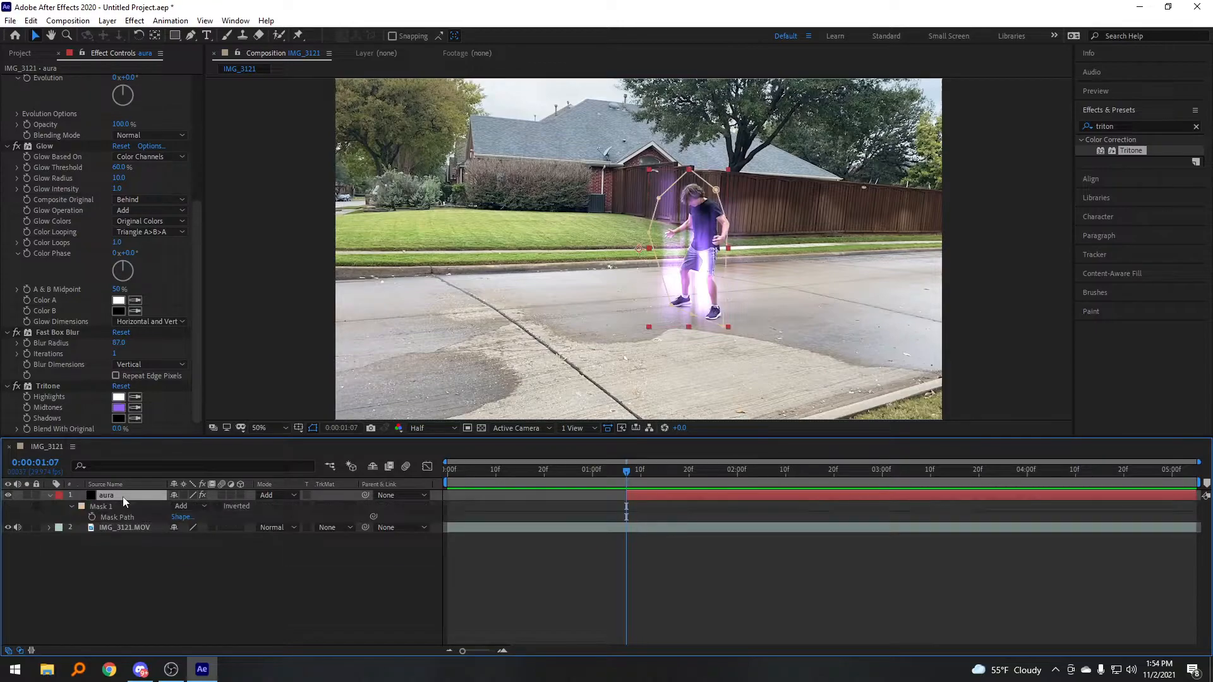
{"action": "left_click", "coordinate": [92, 518]}
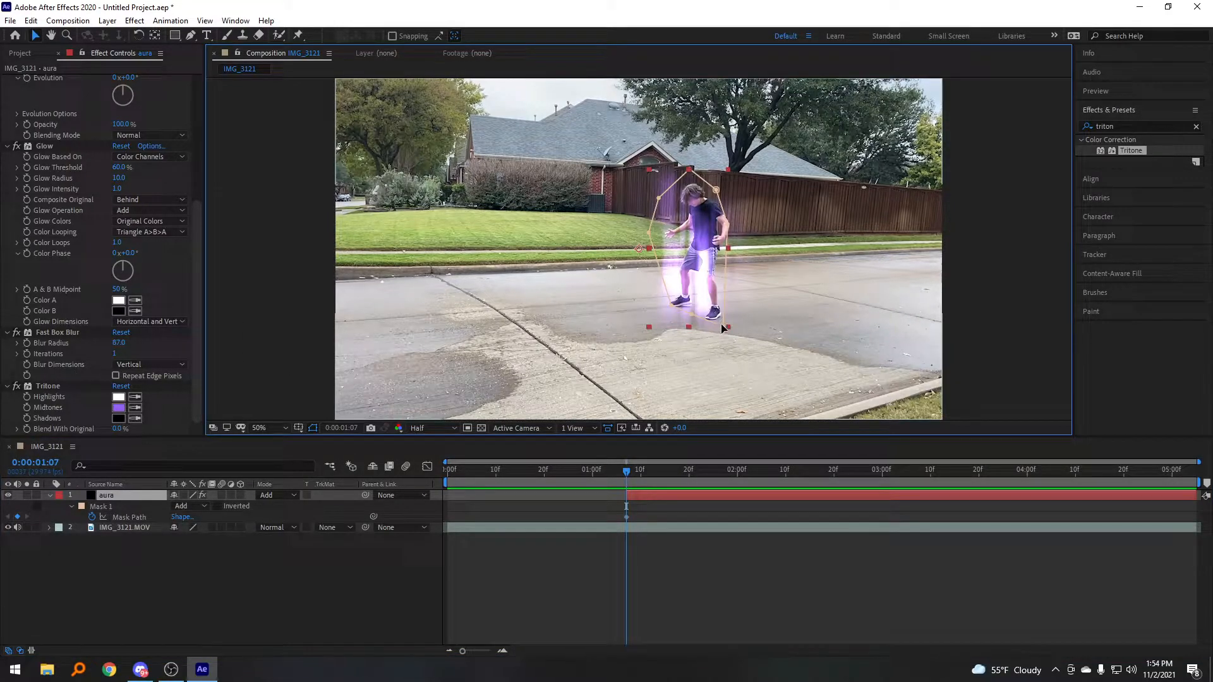
{"action": "left_click", "coordinate": [724, 329]}
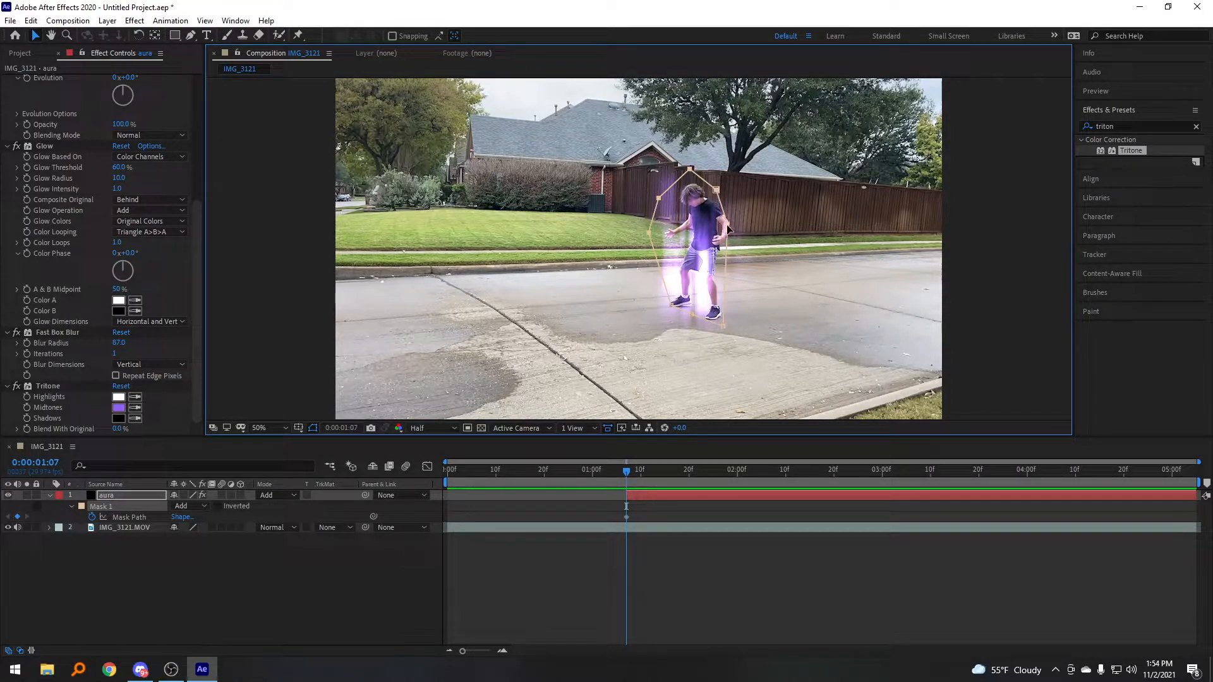
{"action": "left_click_drag", "start_coordinate": [719, 191], "coordinate": [721, 310]}
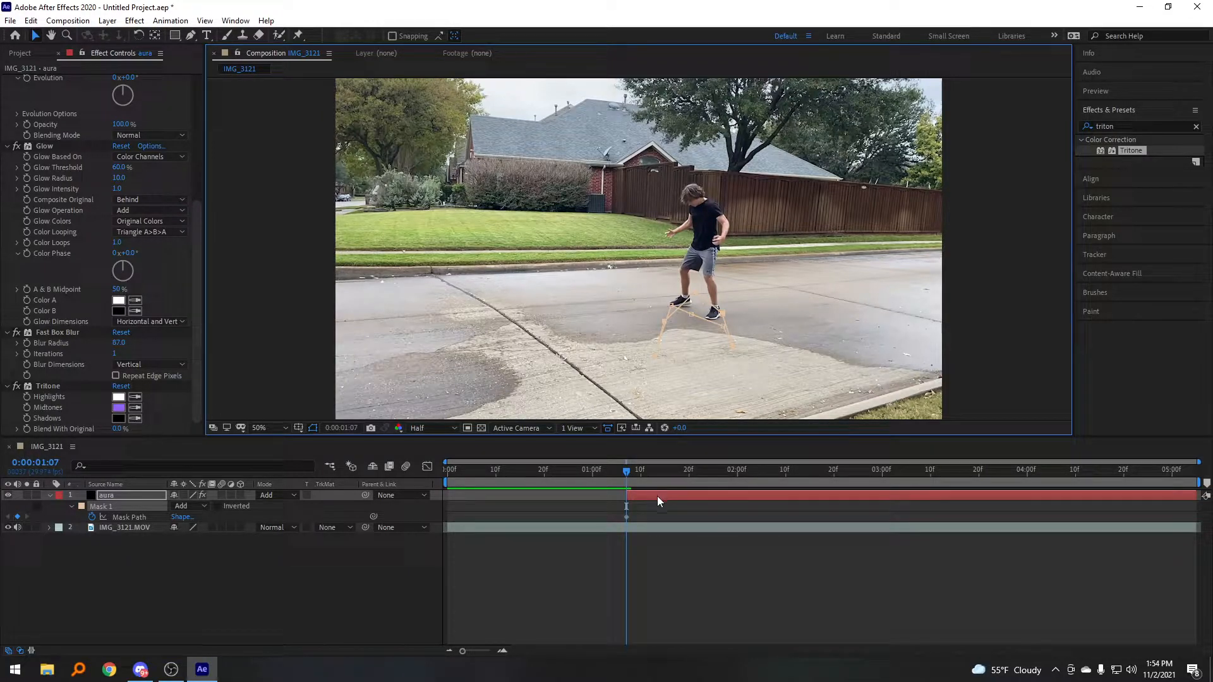
Step: Raise the mask points back around the man's head and body at 0:00:01:12 and play back the rising aura
{"action": "key", "text": "space"}
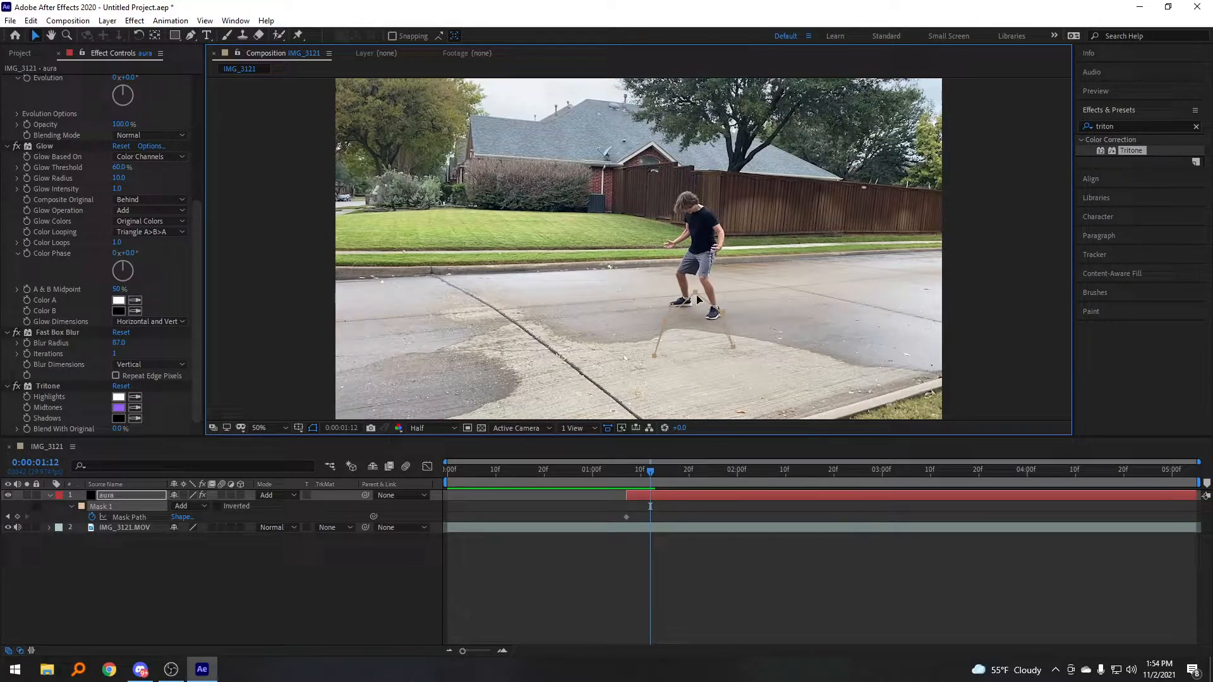
{"action": "left_click_drag", "start_coordinate": [695, 296], "coordinate": [697, 192]}
{"action": "key", "text": "space"}
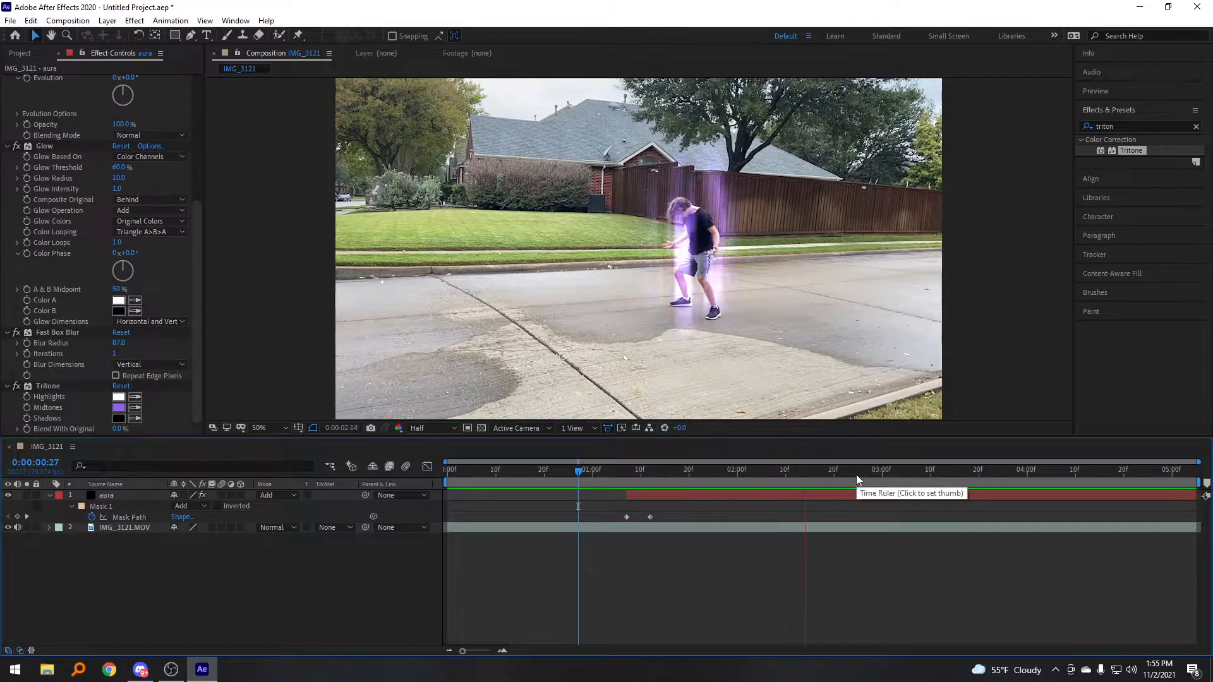
{"action": "key", "text": "space"}
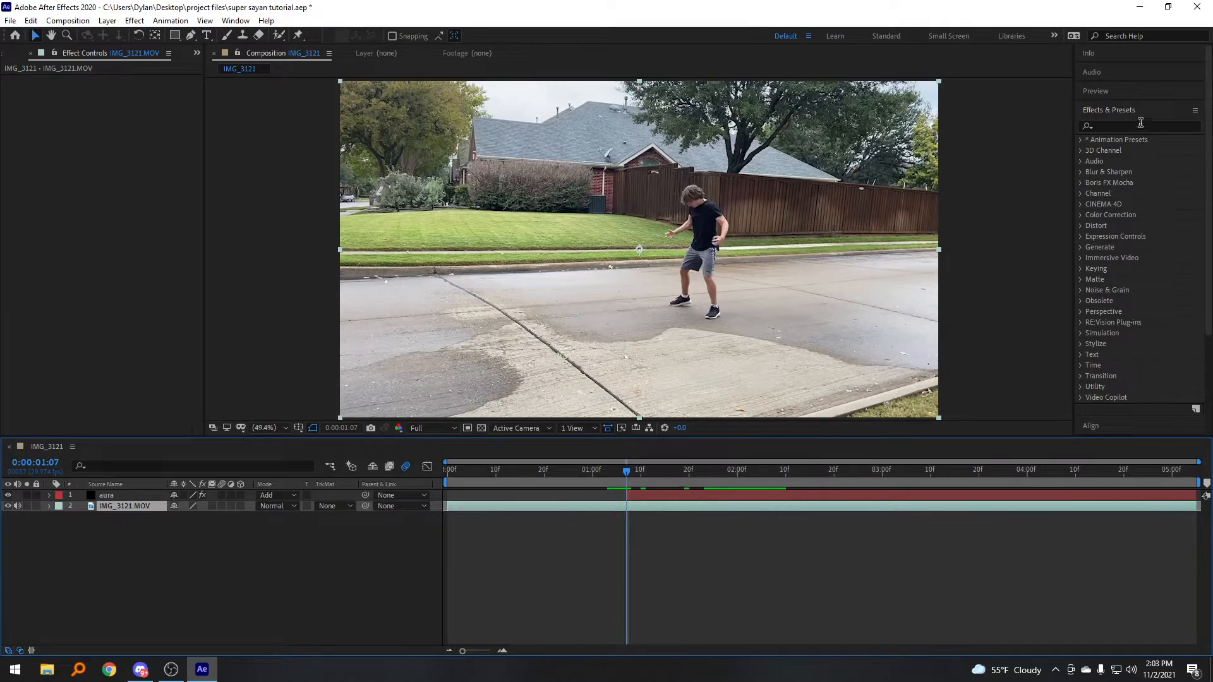
Step: Apply Displacement Map to the IMG_3121.MOV layer, using the aura layer with Effects & Masks as its map
{"action": "left_click", "coordinate": [1137, 127]}
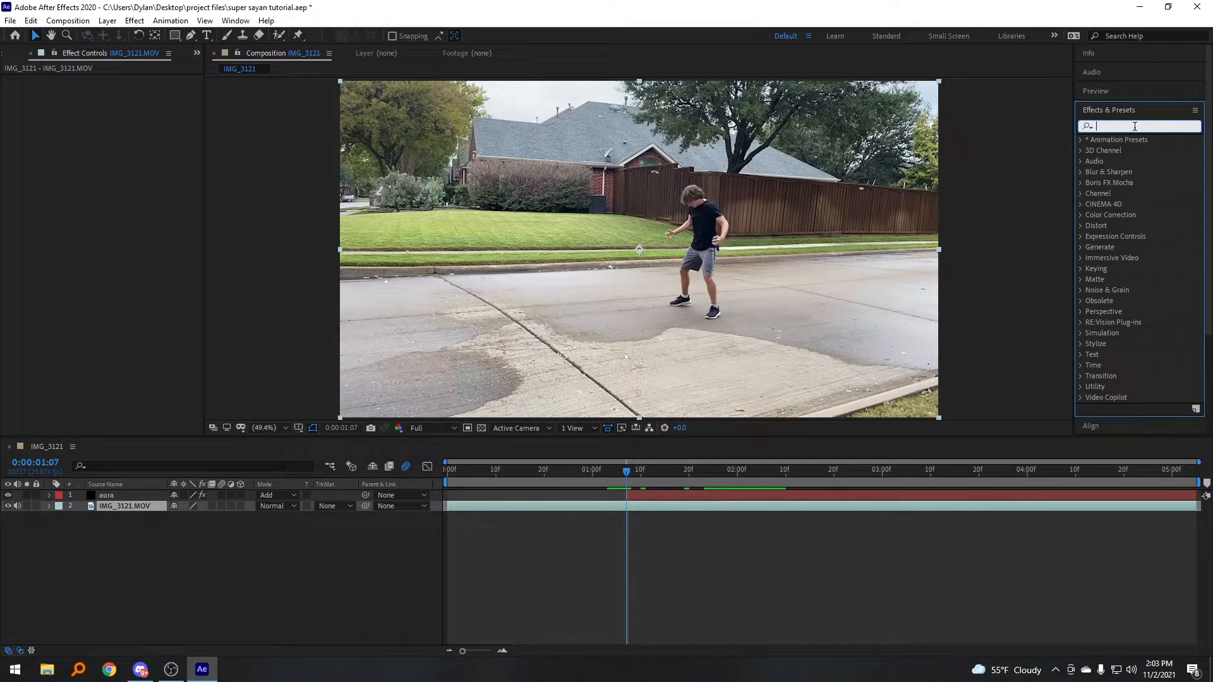
{"action": "type", "text": "displace"}
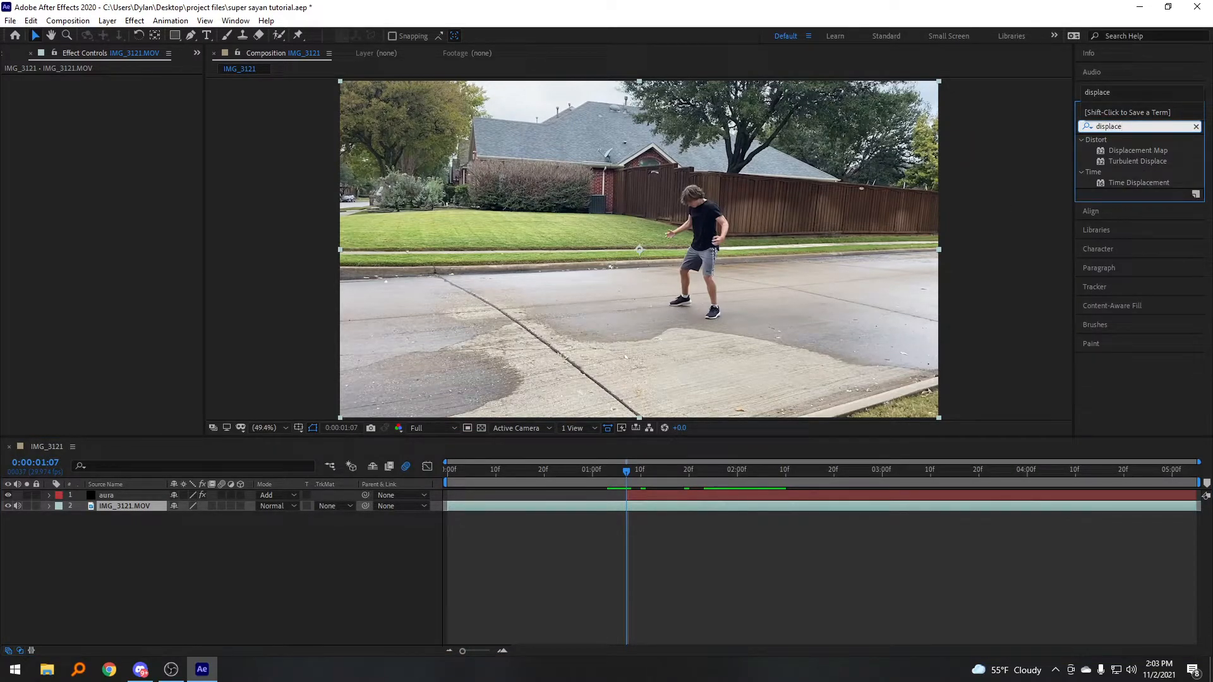
{"action": "left_click_drag", "start_coordinate": [1137, 151], "coordinate": [635, 509]}
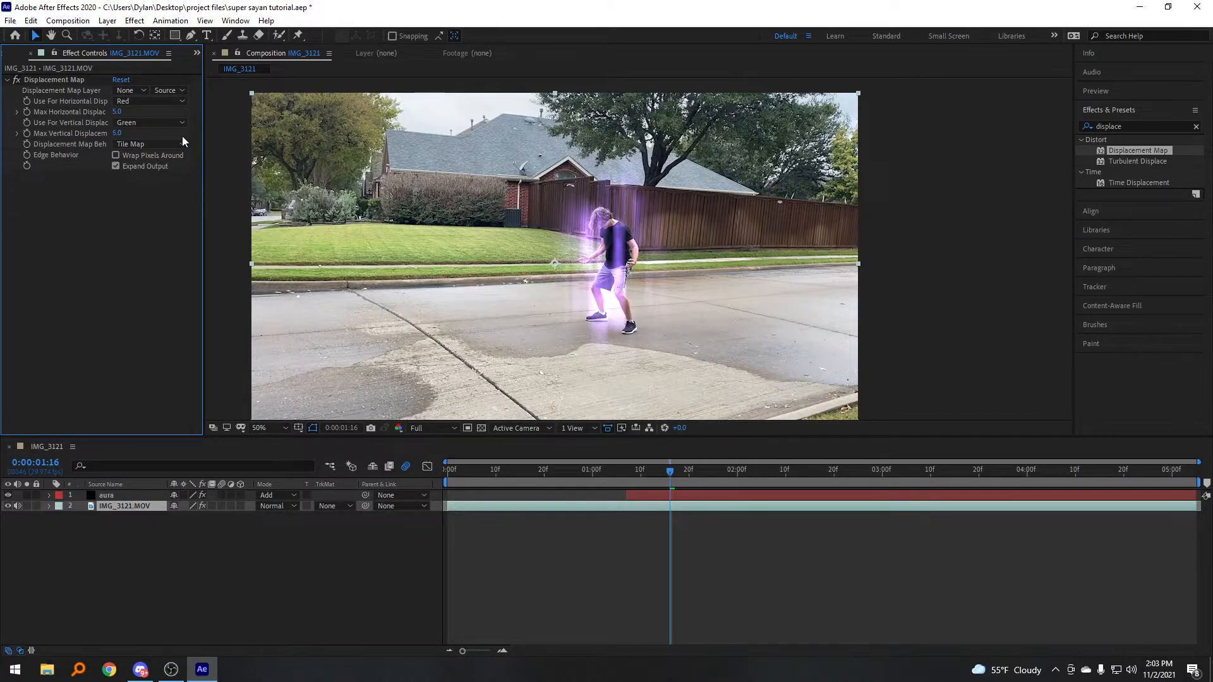
{"action": "left_click", "coordinate": [128, 91]}
{"action": "left_click", "coordinate": [155, 120]}
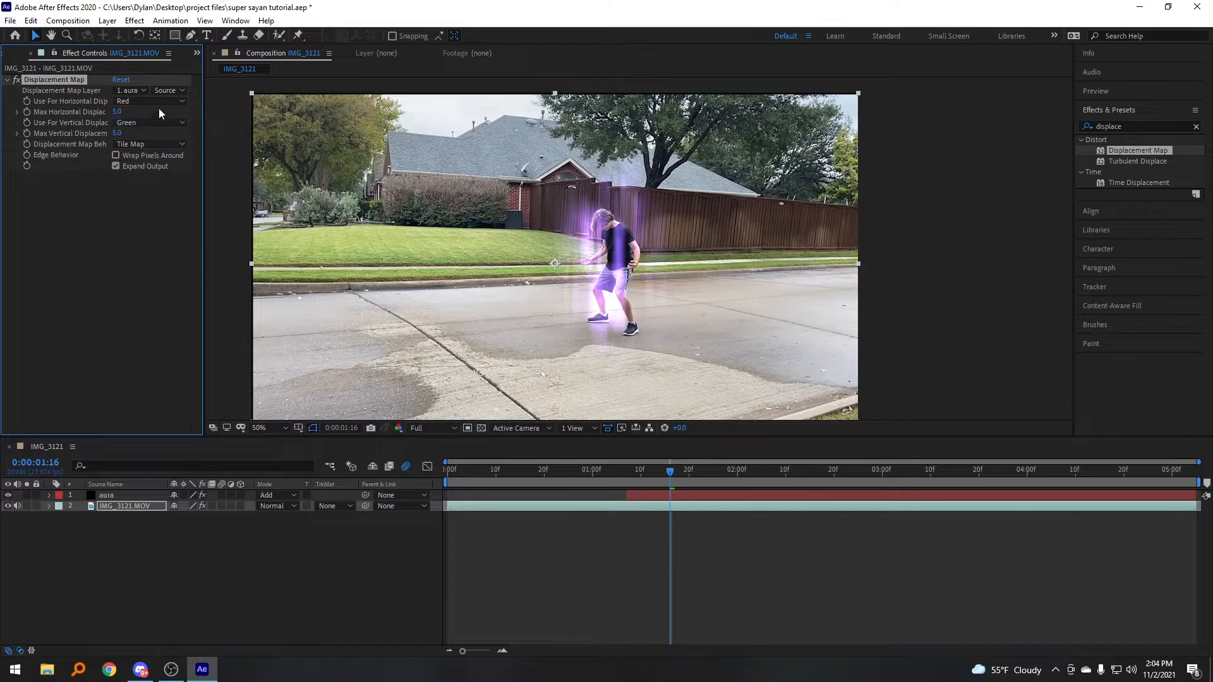
{"action": "left_click", "coordinate": [168, 92]}
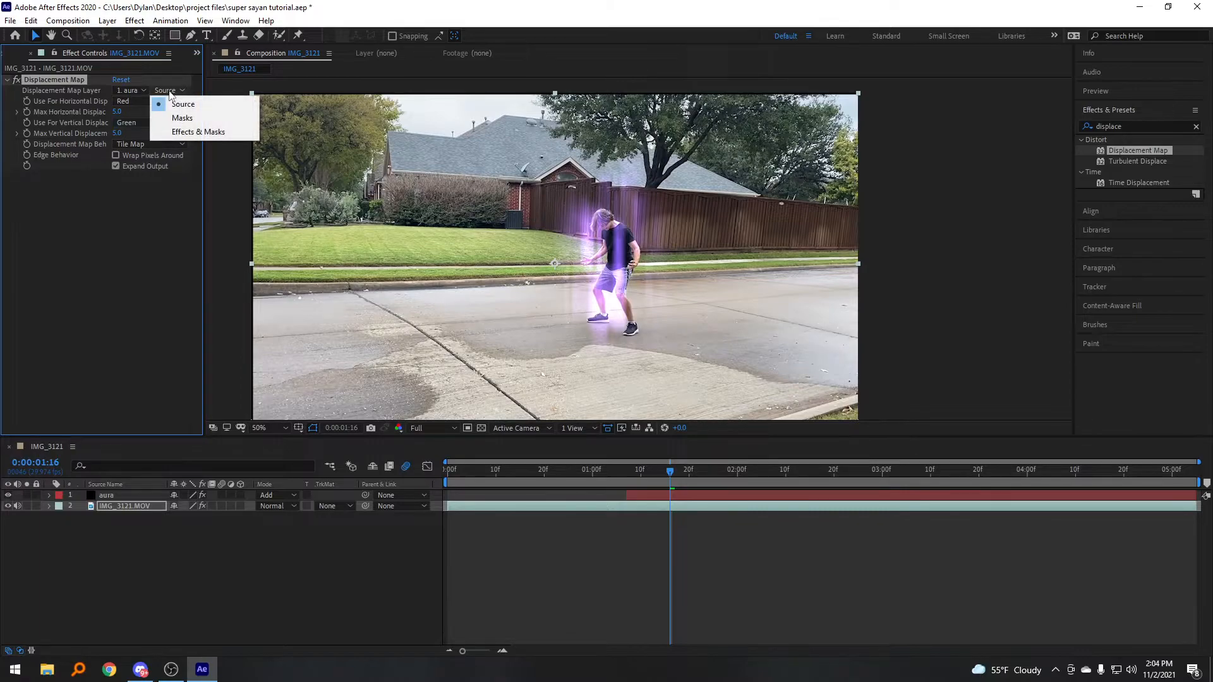
{"action": "left_click", "coordinate": [195, 132]}
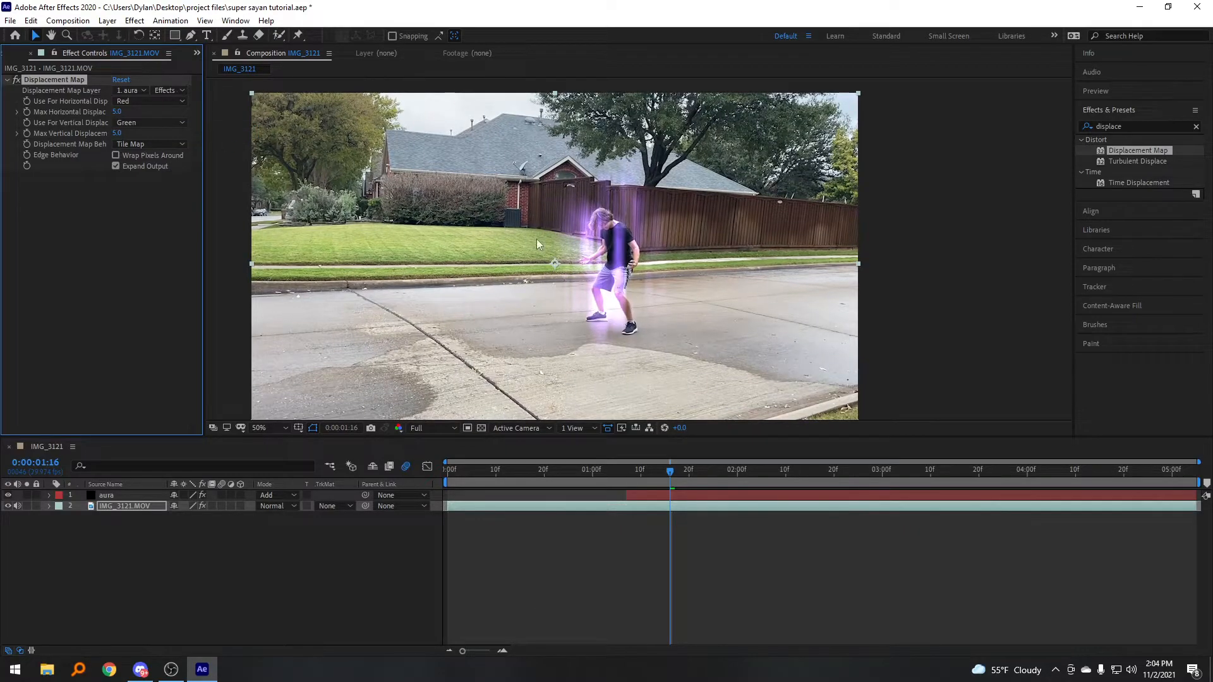
Step: Examine the displaced footage from 0:00:01:07, both close up and with the whole frame fitted in view
{"action": "left_click_drag", "start_coordinate": [668, 472], "coordinate": [626, 471]}
{"action": "scroll", "coordinate": [667, 343], "scroll_direction": "up", "scroll_amount": 3}
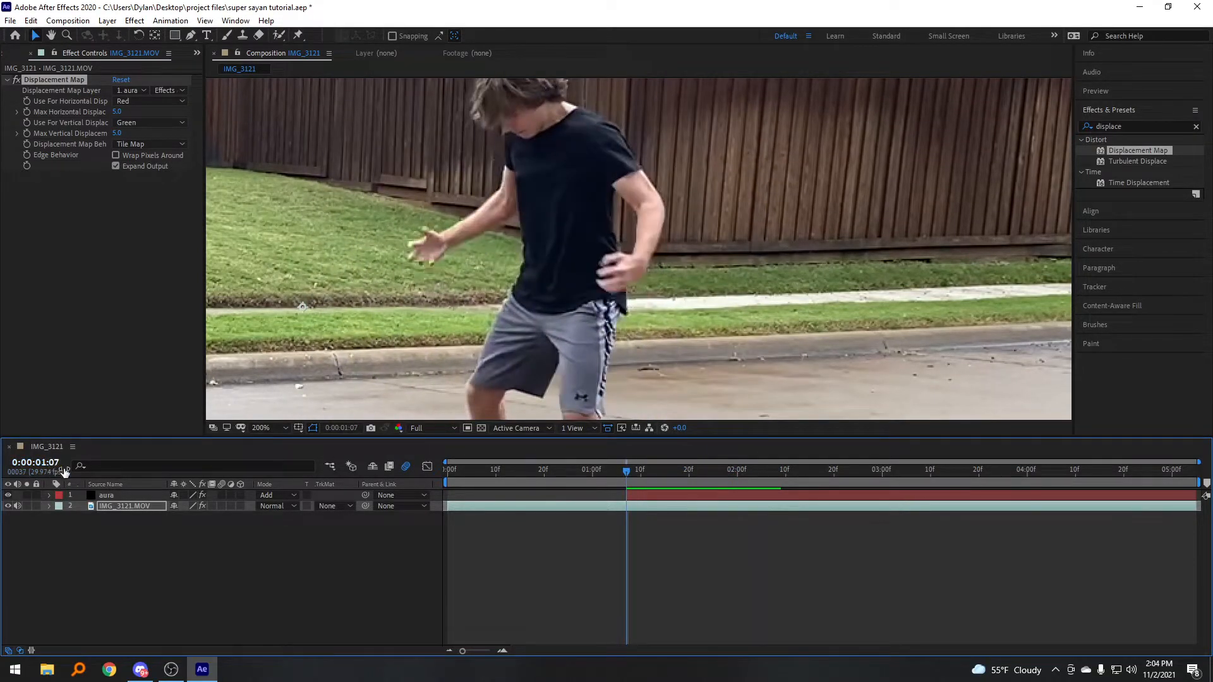
{"action": "left_click", "coordinate": [261, 428]}
{"action": "left_click", "coordinate": [311, 214]}
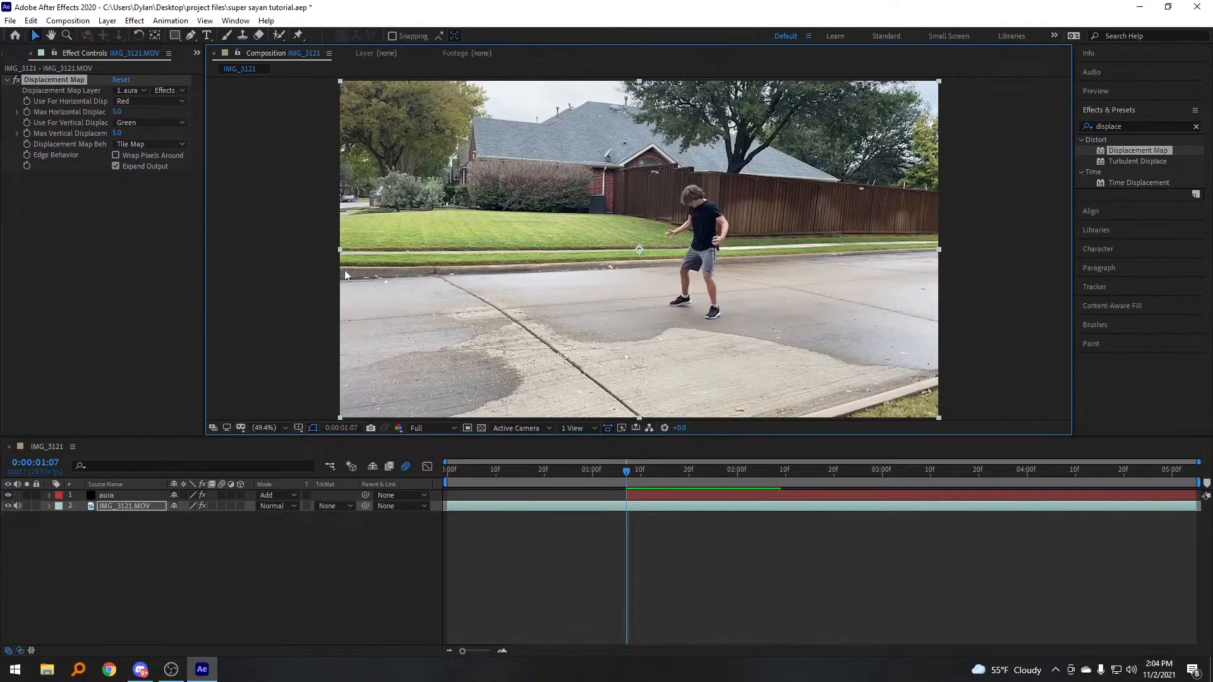
{"action": "key", "text": "space"}
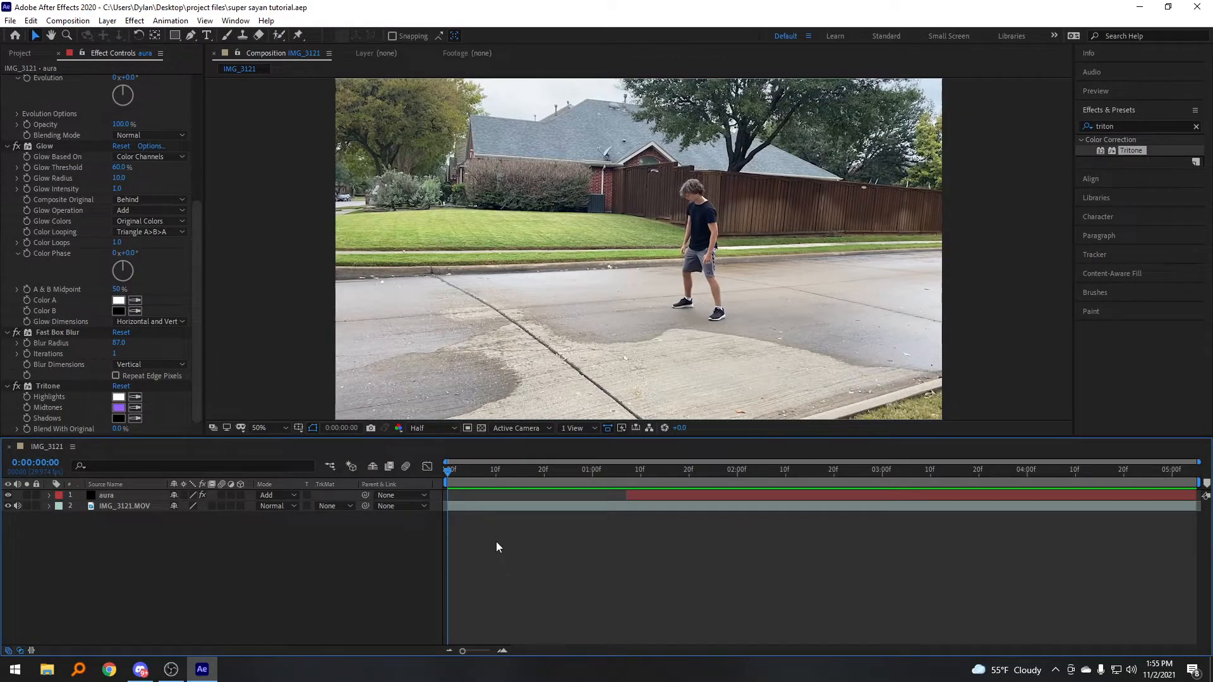
Step: Create an adjustment layer above the aura layer and apply the Wiggle - position preset to it
{"action": "right_click", "coordinate": [492, 543]}
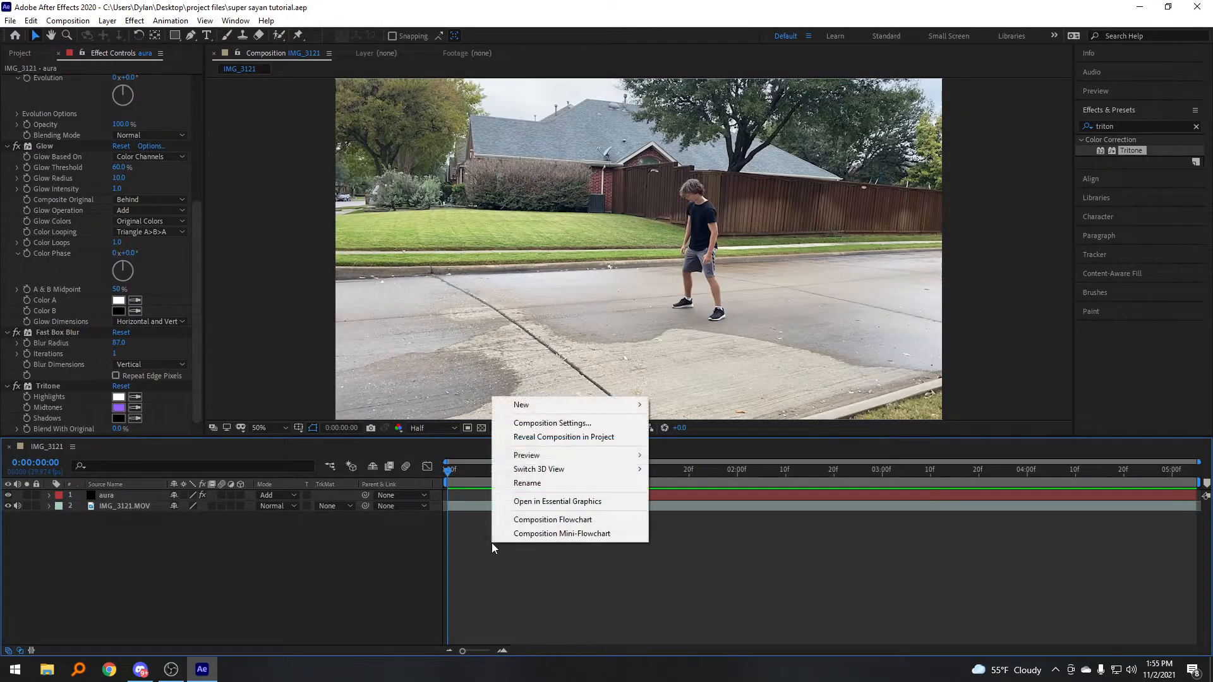
{"action": "mouse_move", "coordinate": [521, 405]}
{"action": "left_click", "coordinate": [700, 504]}
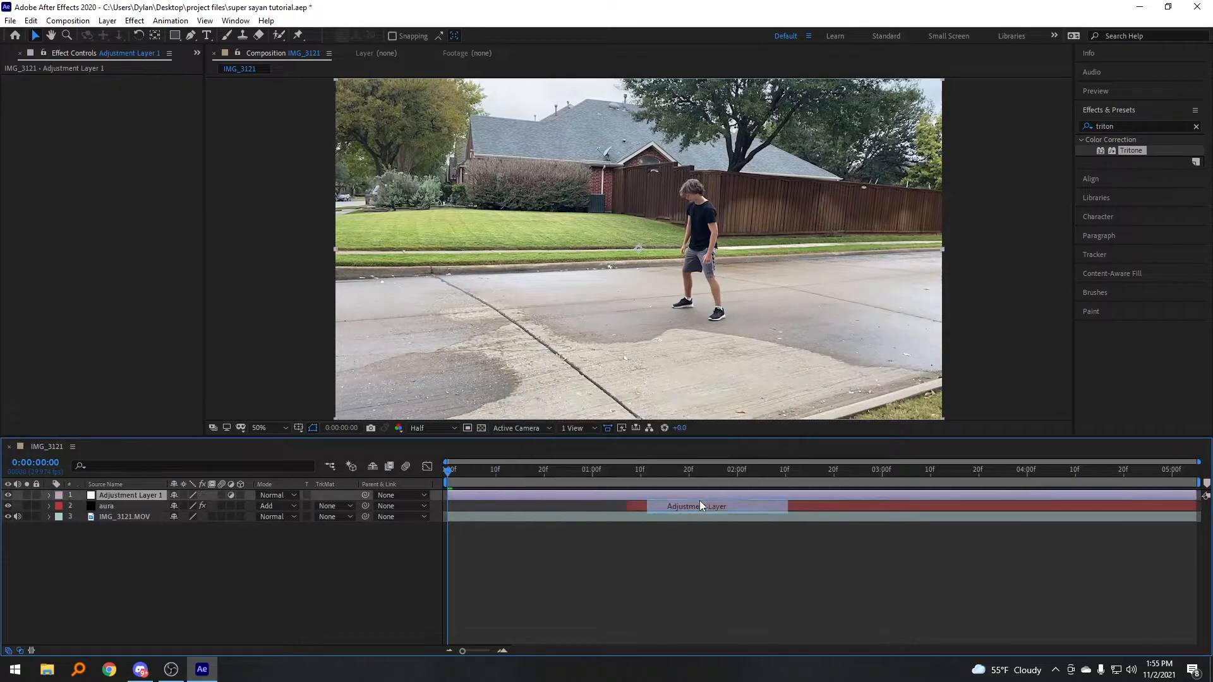
{"action": "left_click", "coordinate": [1129, 128]}
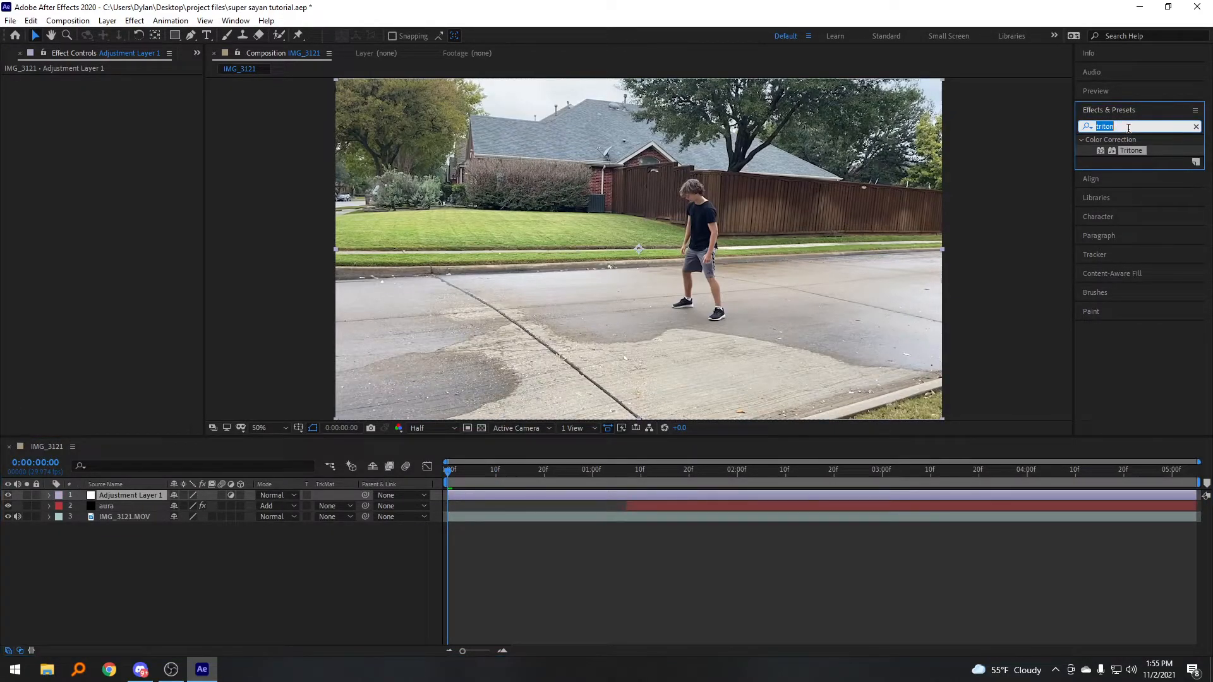
{"action": "type", "text": "wiggle"}
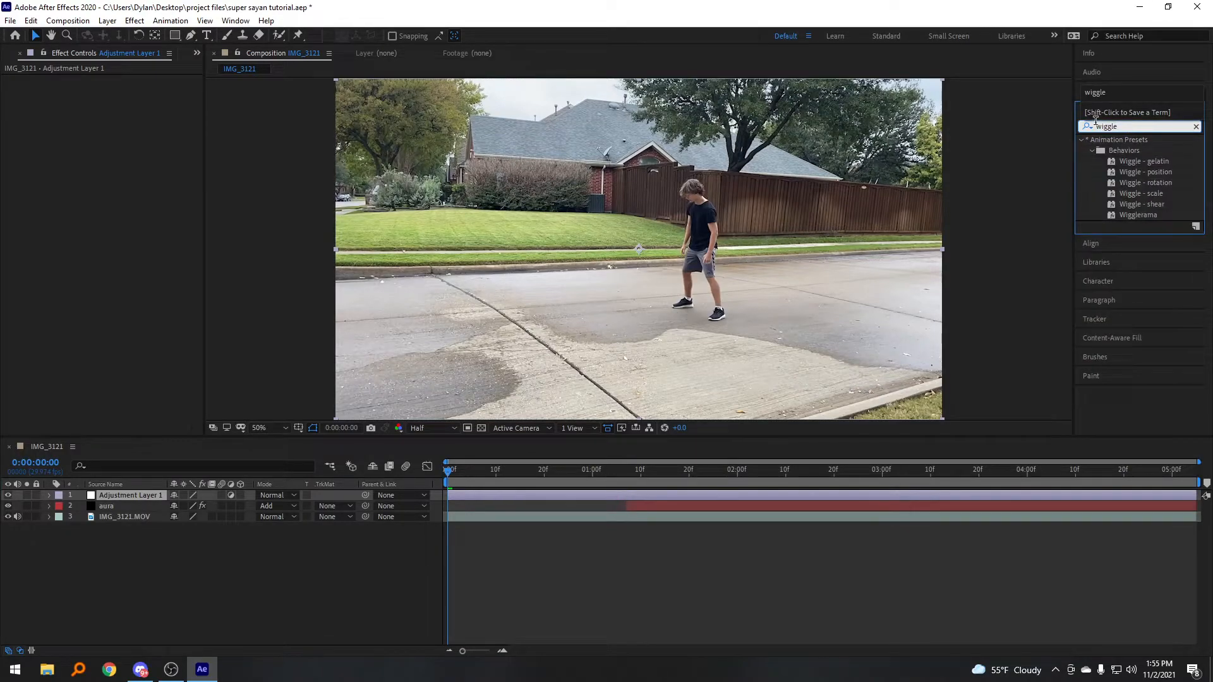
{"action": "left_click_drag", "start_coordinate": [1145, 172], "coordinate": [518, 497]}
Step: Add a Transform effect to the adjustment layer and set its Scale to 105
{"action": "key", "text": "ctrl+f"}
{"action": "type", "text": "transfor"}
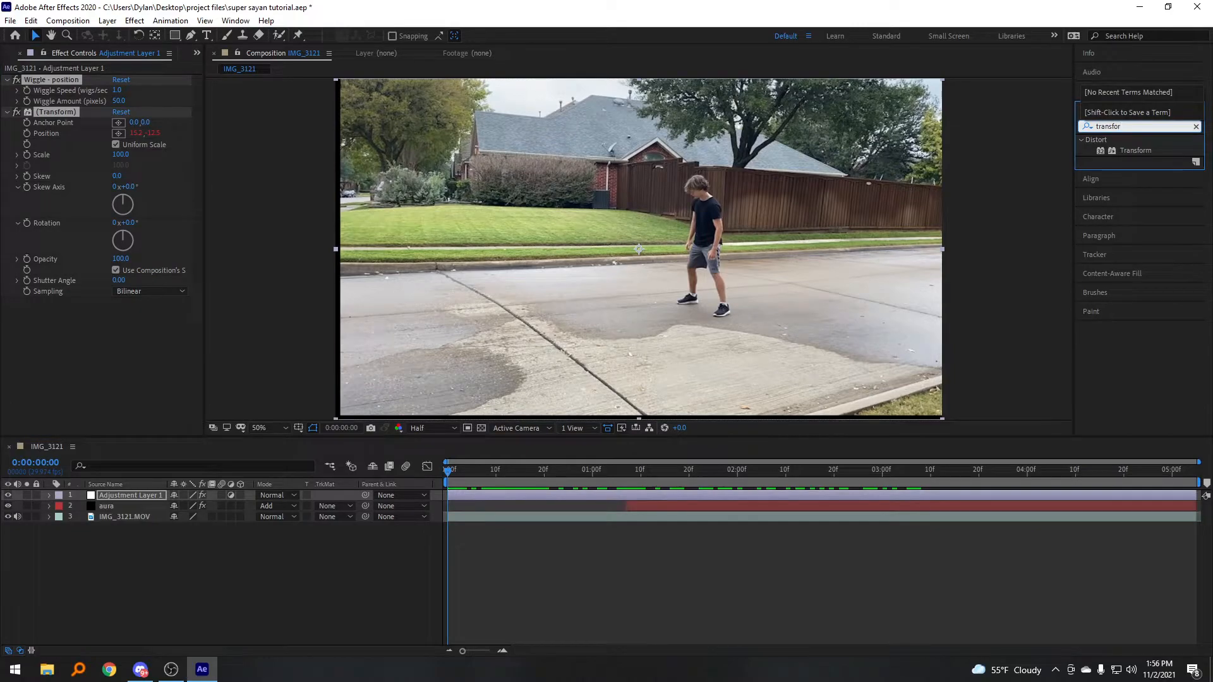
{"action": "left_click_drag", "start_coordinate": [1144, 161], "coordinate": [489, 499]}
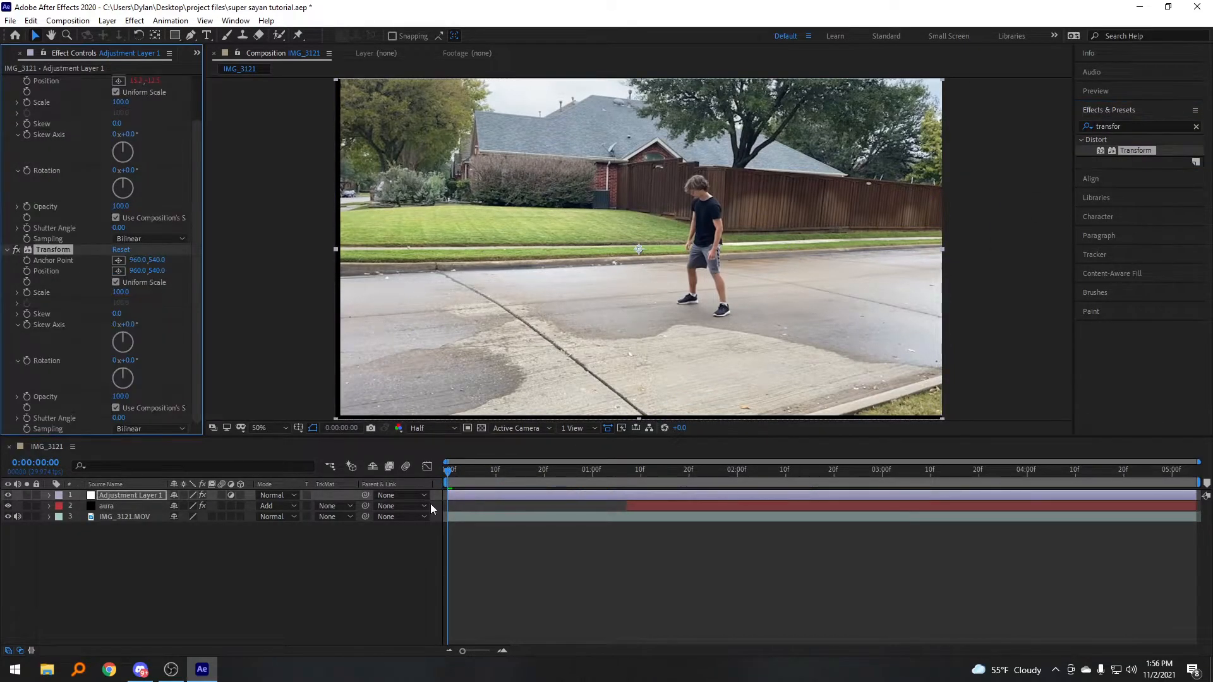
{"action": "left_click", "coordinate": [120, 293]}
{"action": "type", "text": "1"}
{"action": "key", "text": "Return"}
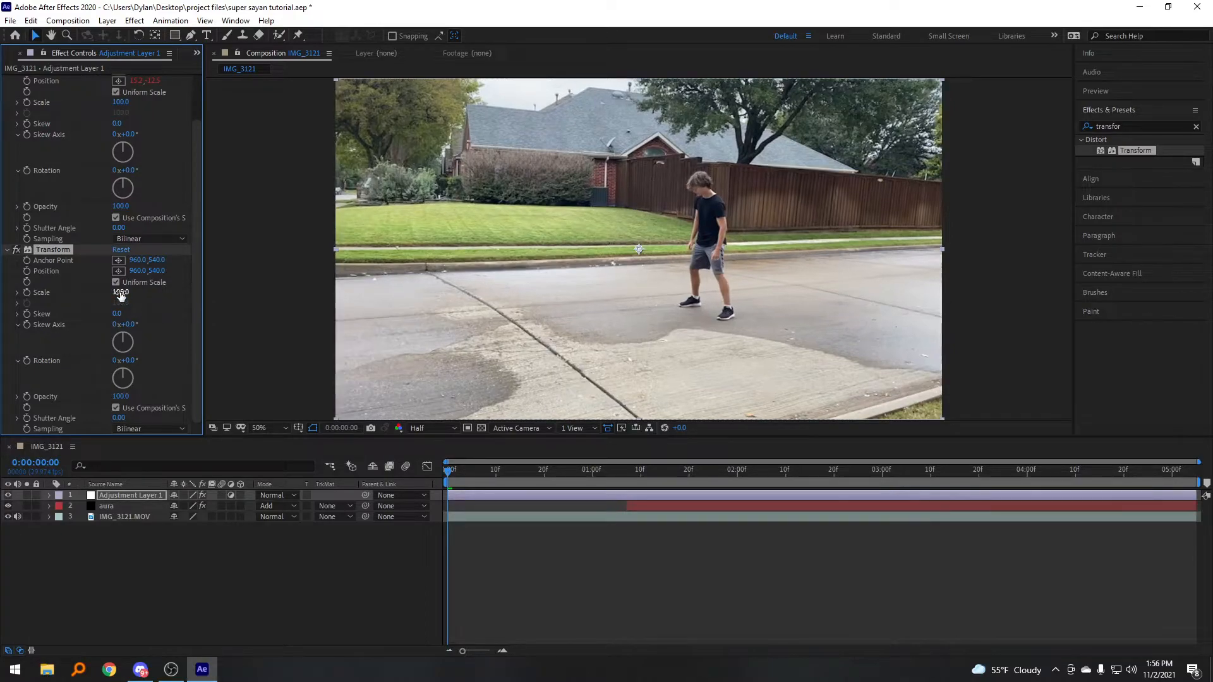
Step: Play back the camera shake and try a Scale of 110 in the adjustment layer's added Transform effect
{"action": "left_click", "coordinate": [626, 589]}
{"action": "key", "text": "space"}
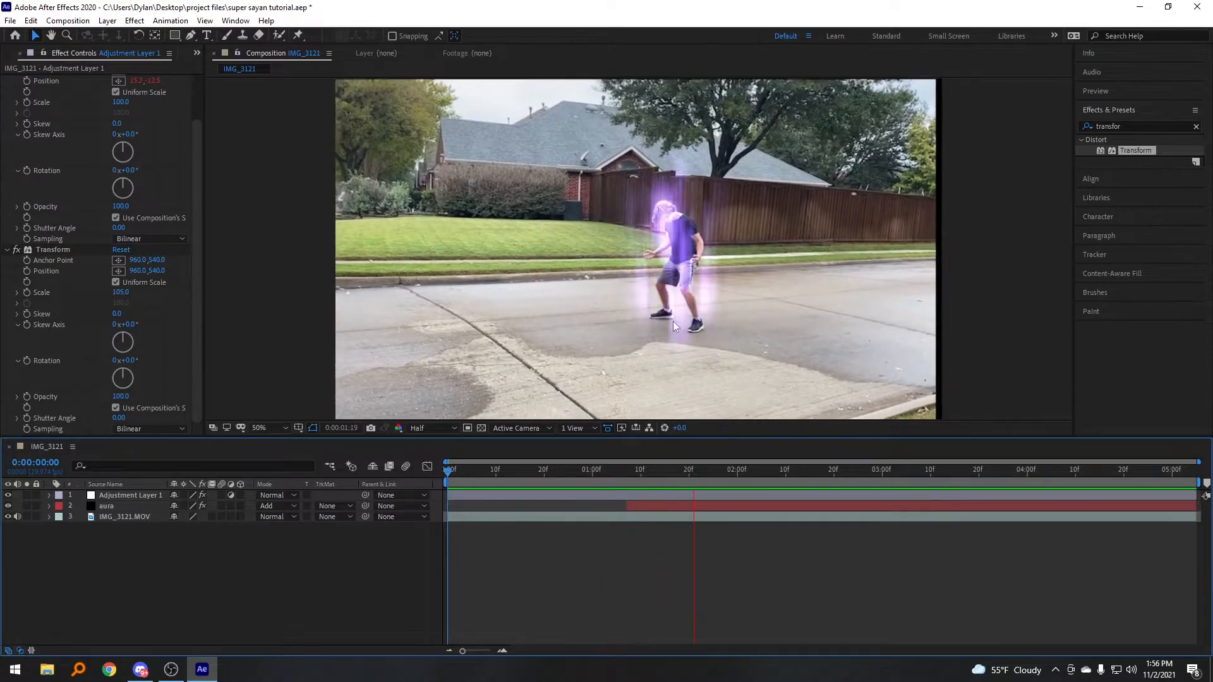
{"action": "key", "text": "space"}
{"action": "left_click", "coordinate": [121, 293]}
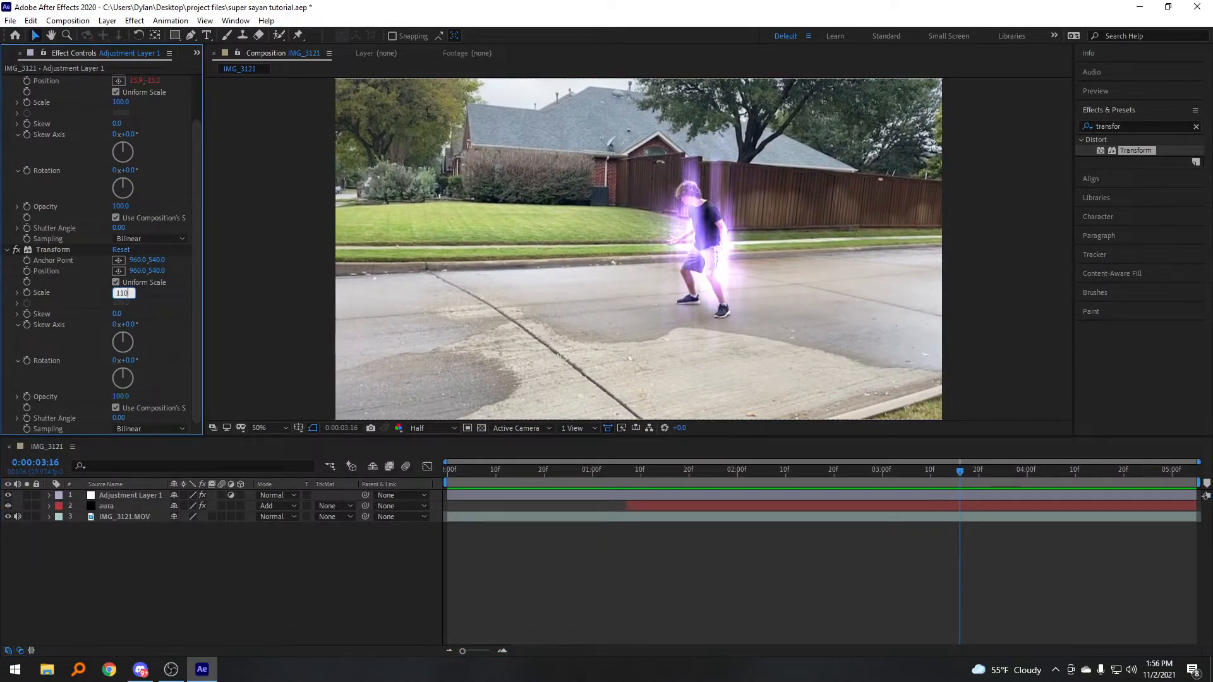
{"action": "key", "text": "Return"}
{"action": "key", "text": "space"}
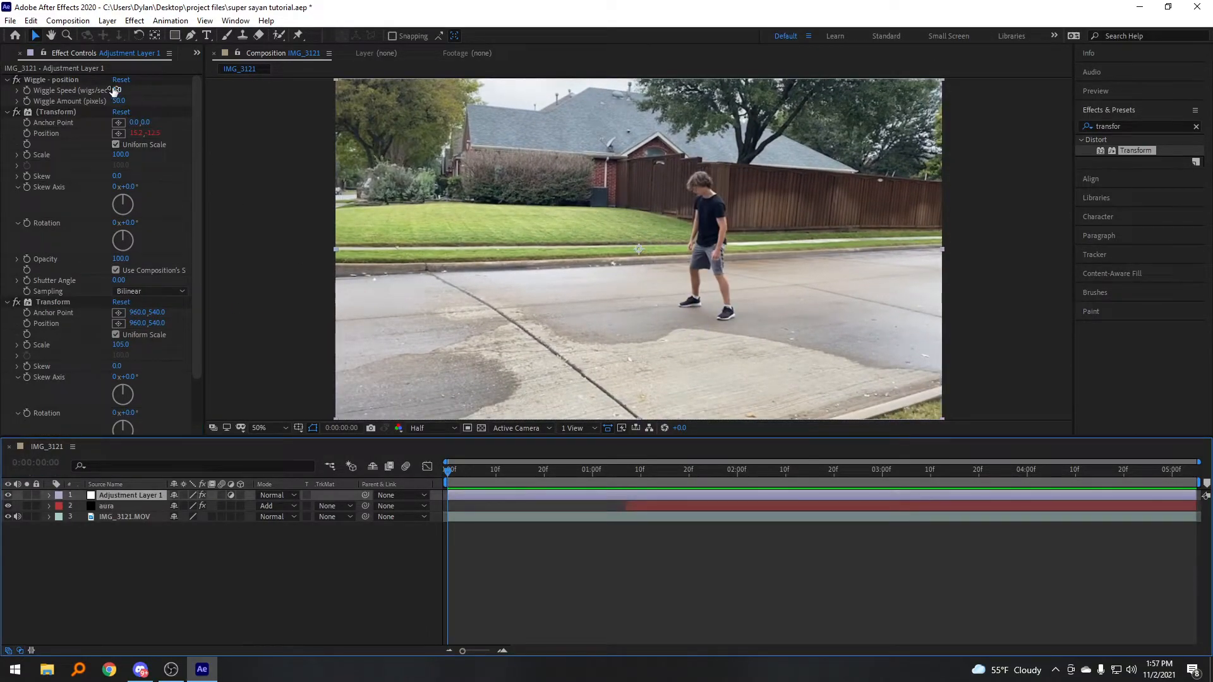
Step: Start keyframing the adjustment layer's Wiggle Speed with a value of 0 and play back the footage
{"action": "left_click", "coordinate": [115, 91]}
{"action": "type", "text": "0"}
{"action": "key", "text": "Return"}
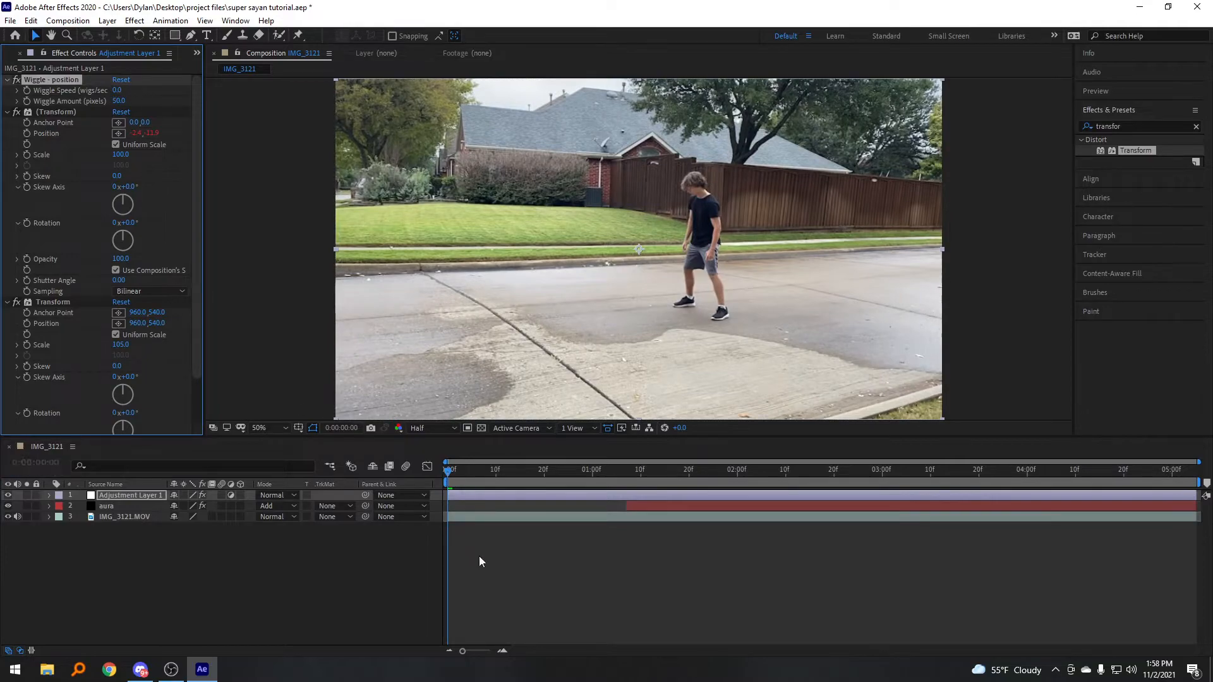
{"action": "left_click", "coordinate": [574, 589]}
{"action": "key", "text": "space"}
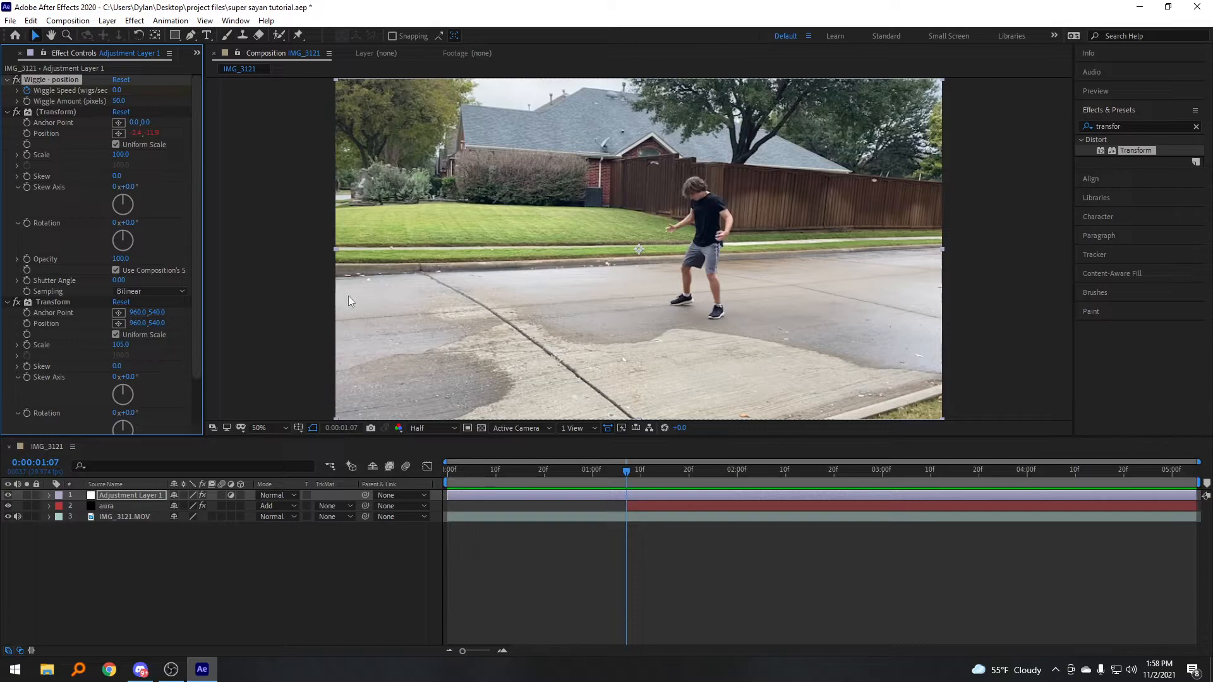
Step: Advance four frames from 0:00:01:07 and keyframe the adjustment layer's Wiggle Speed at 12
{"action": "mouse_move", "coordinate": [628, 470]}
{"action": "left_mouse_down"}
{"action": "mouse_move", "coordinate": [651, 469]}
{"action": "mouse_move", "coordinate": [627, 469]}
{"action": "left_mouse_up"}
{"action": "key", "text": "Page_Down"}
{"action": "key", "text": "Page_Down"}
{"action": "key", "text": "Page_Down"}
{"action": "key", "text": "Page_Down"}
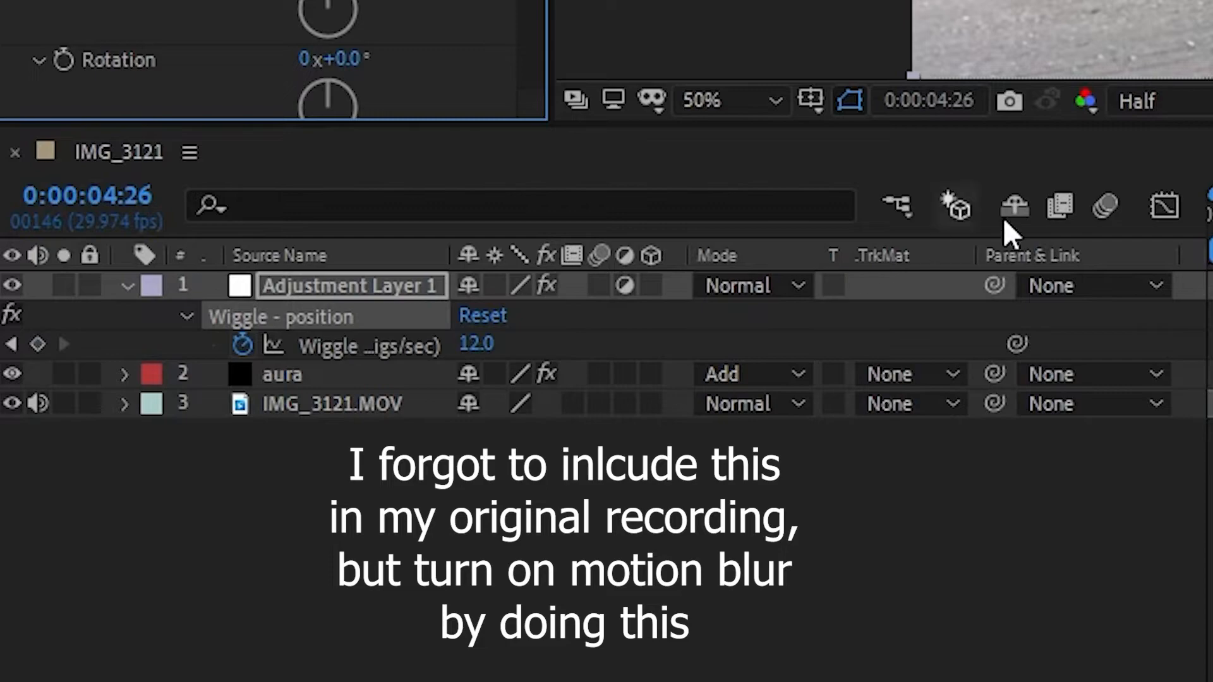
Step: Enable motion blur for the IMG_3121 composition
{"action": "left_click", "coordinate": [1096, 204]}
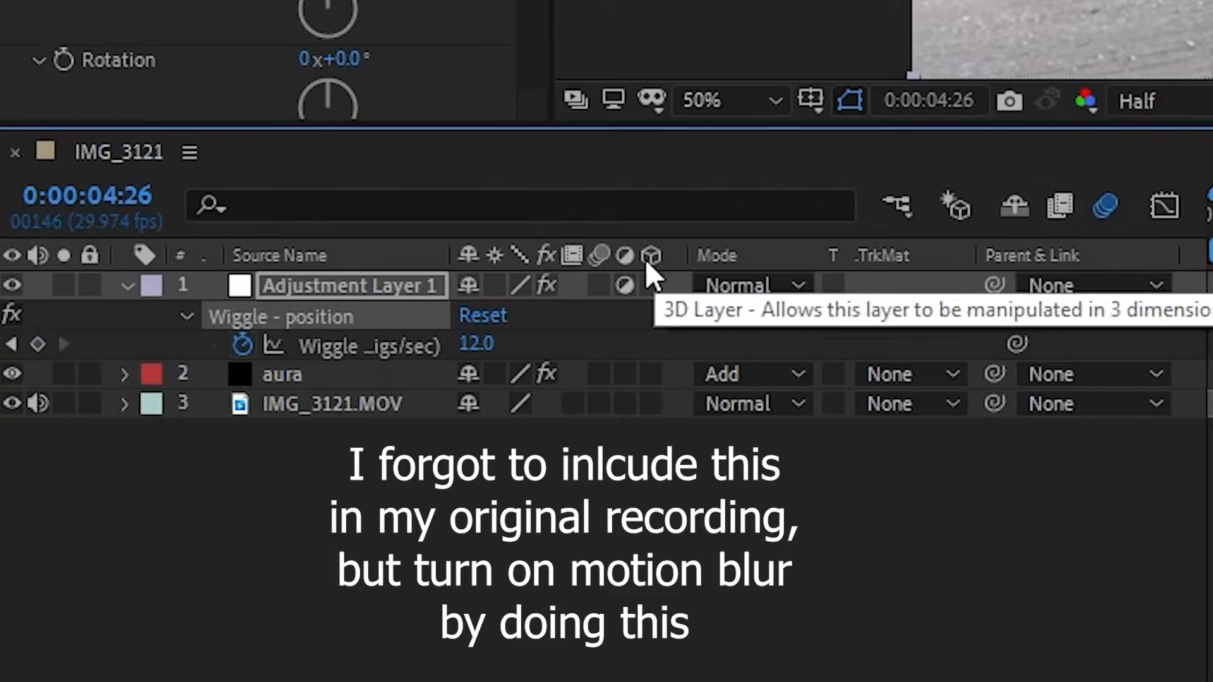